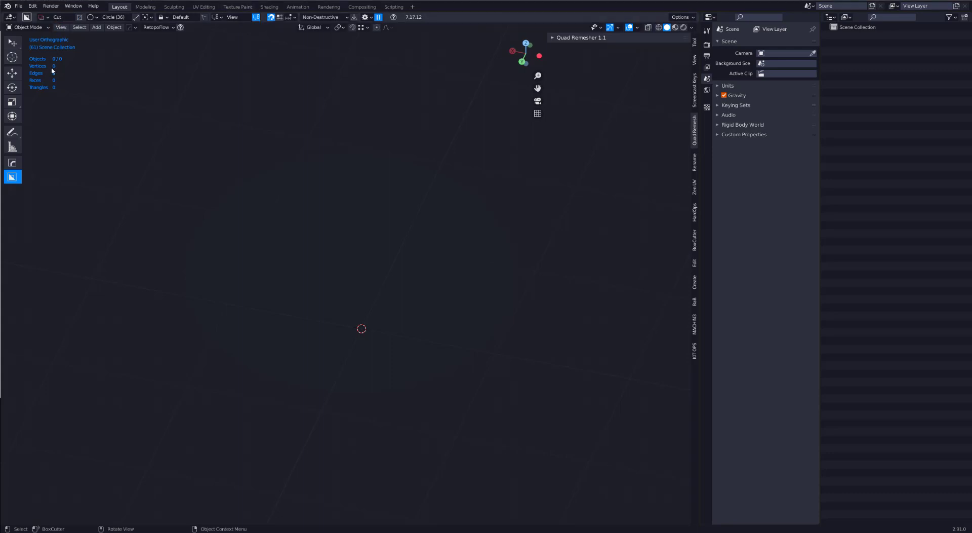
Step: Review the MESHmachine add-on's version and experimental setting in Blender's preferences, and close them again
left_click(19, 7)
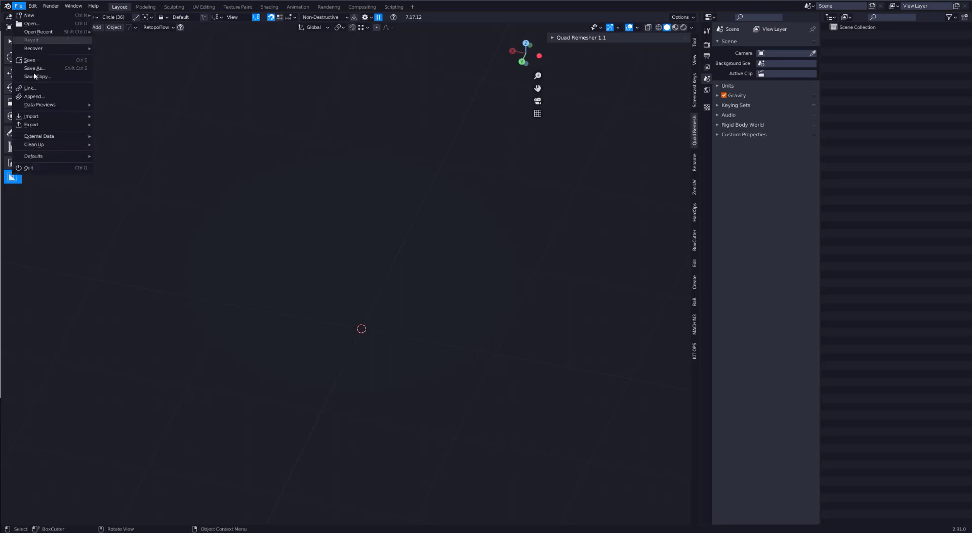
left_click(33, 6)
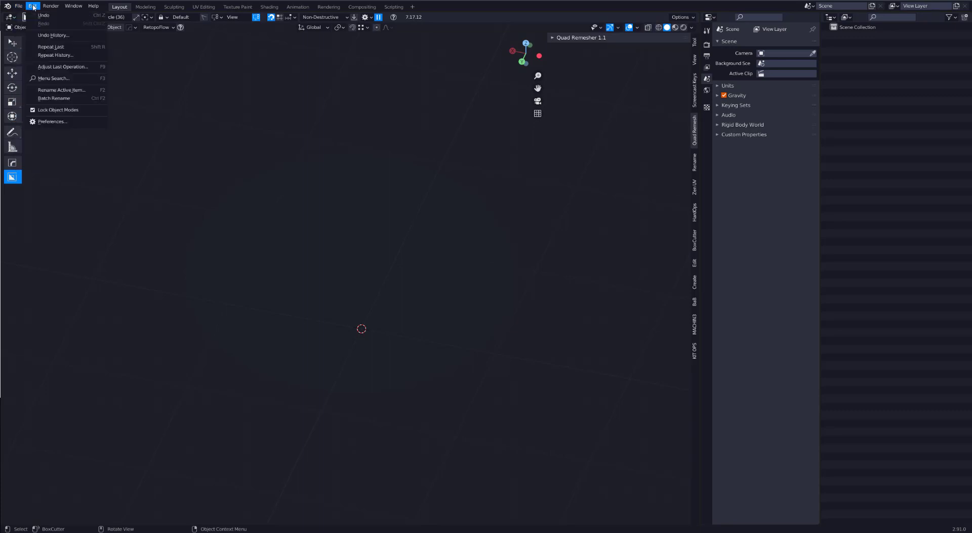
left_click(53, 122)
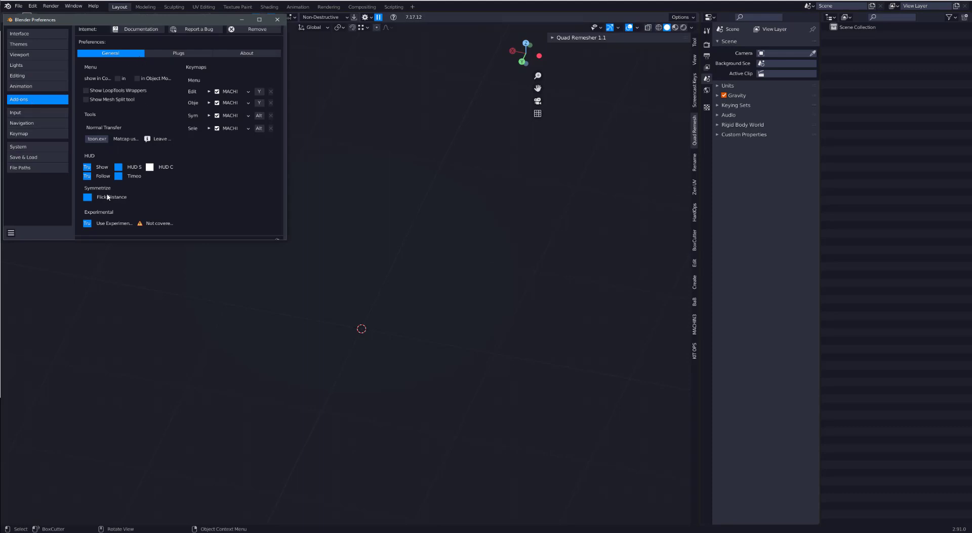
scroll(119, 179, "up", 5)
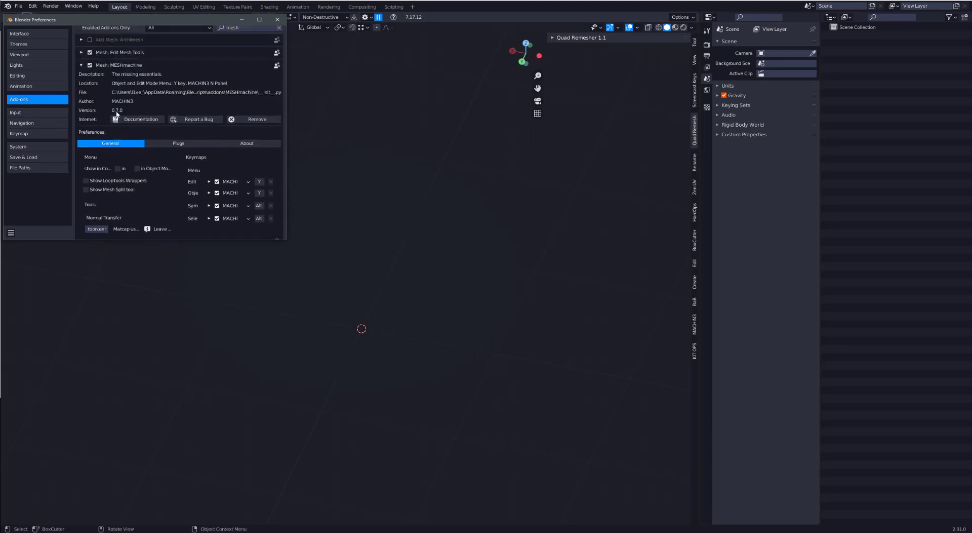
scroll(125, 122, "down", 5)
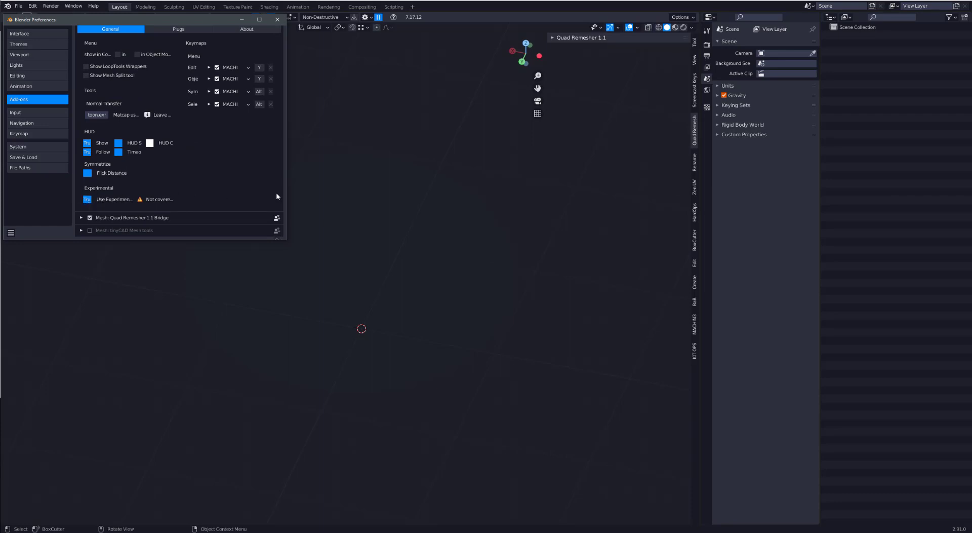
left_click_drag(286, 189, 397, 189)
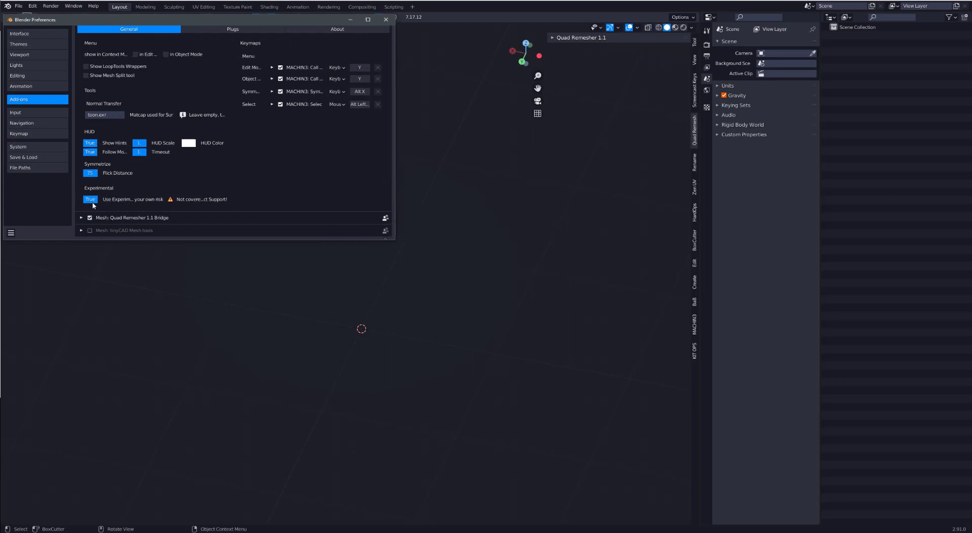
scroll(134, 101, "up", 4)
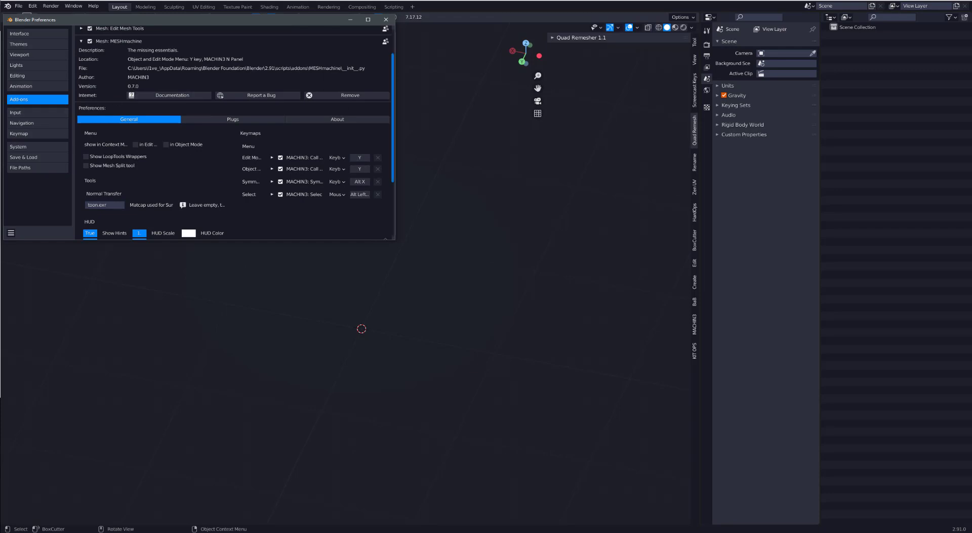
left_click(386, 20)
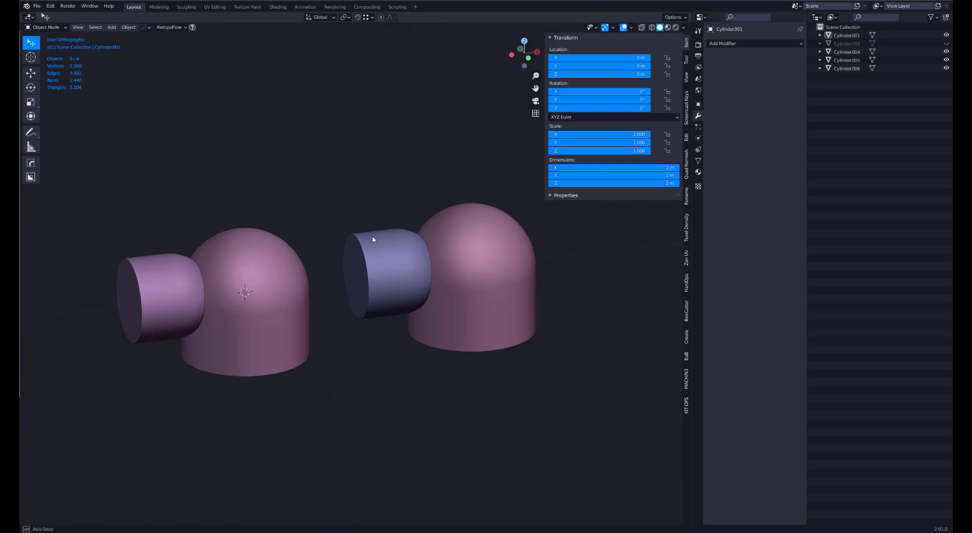
Step: Examine the small and large intersecting domed cylinders of the first pair with their wireframes displayed, ending with nothing selected
middle_click_drag(375, 238, 393, 264)
left_click_drag(282, 284, 328, 263, "shift")
left_click(265, 285)
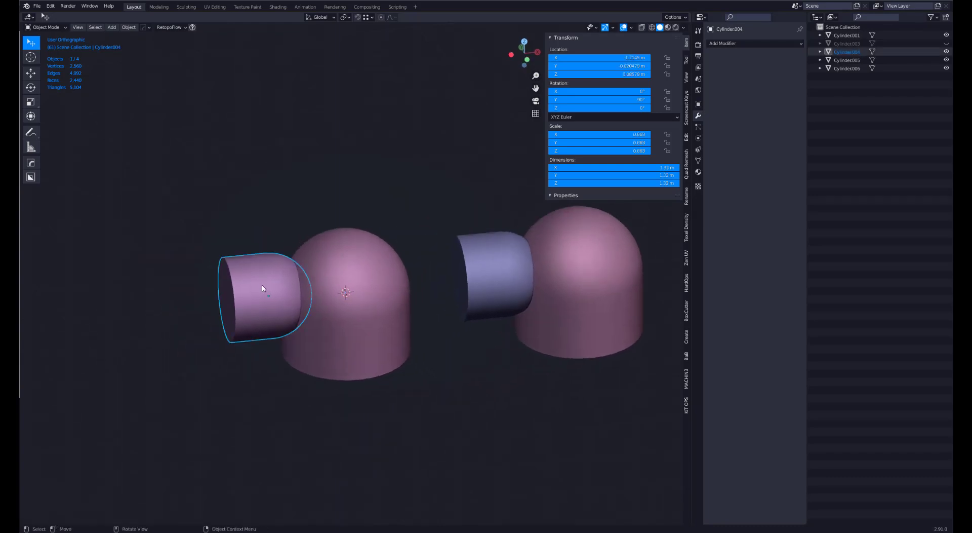
scroll(254, 291, "up", 3)
left_click(310, 289)
left_click(228, 291)
left_click(329, 281)
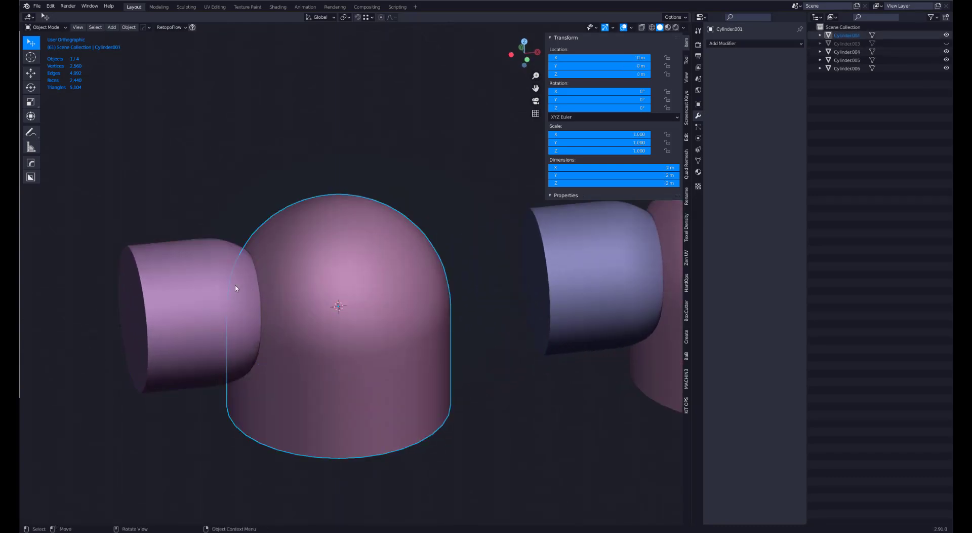
left_click(208, 288)
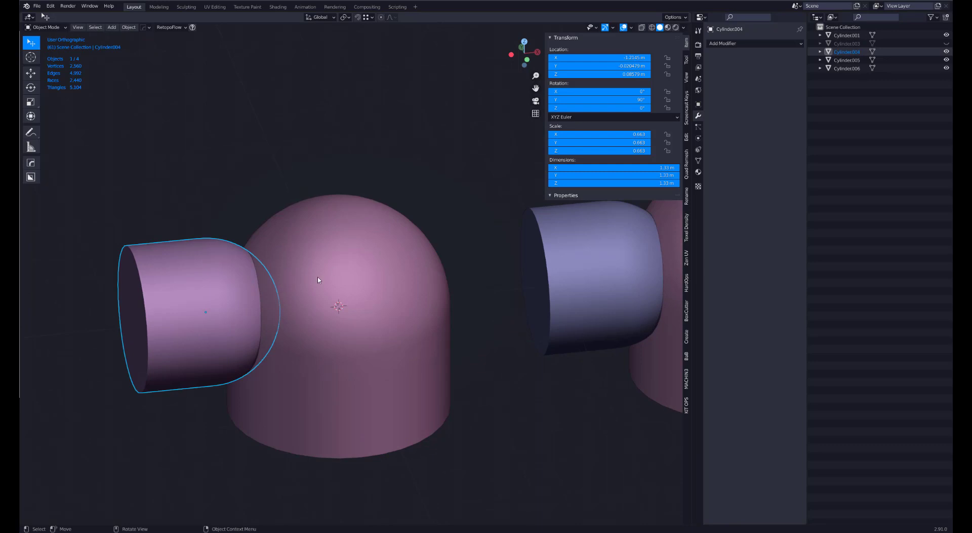
left_click(318, 279)
middle_click_drag(255, 261, 257, 255)
key("alt+a")
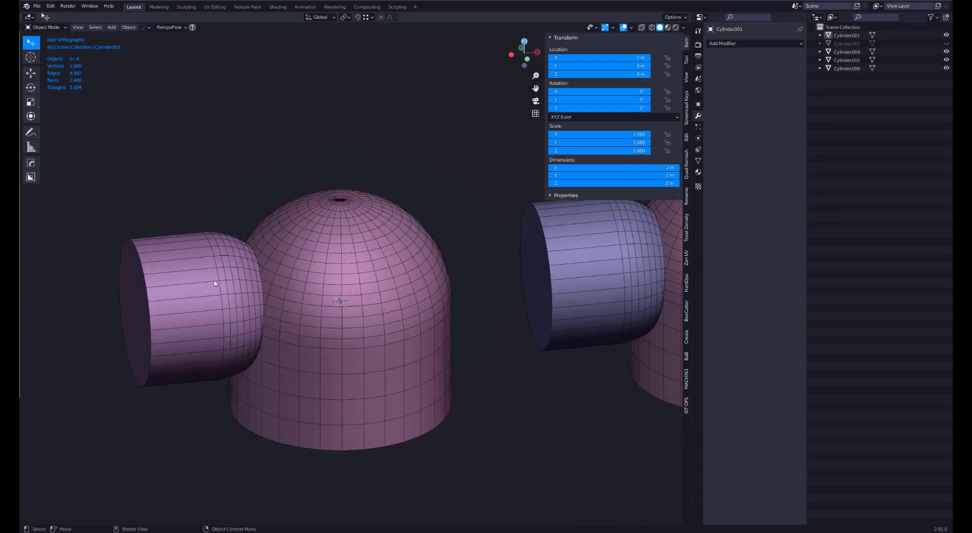
Step: Cut the small sideways cylinder out of the large domed cylinder with a HardOps Difference boolean
left_click(207, 287)
left_click(283, 272, "shift")
key("q")
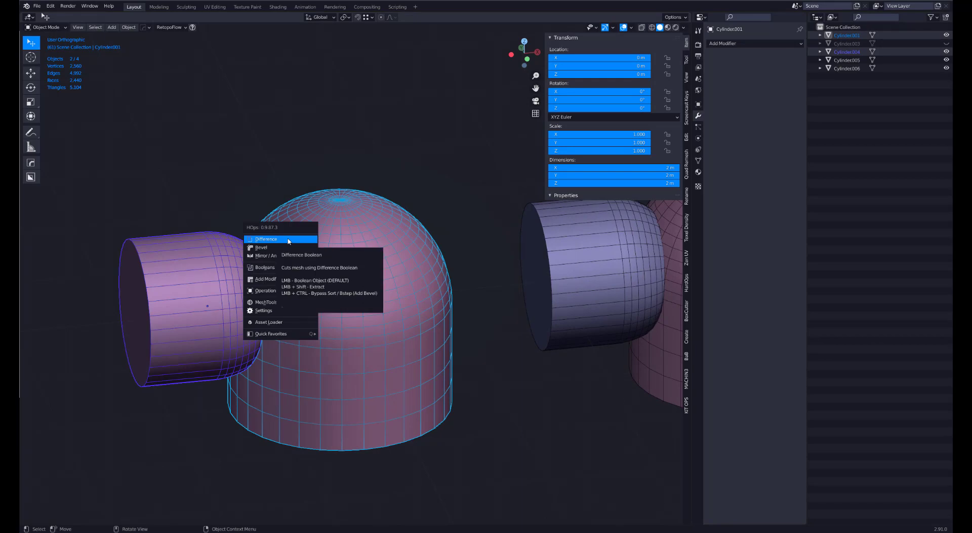
left_click(288, 241)
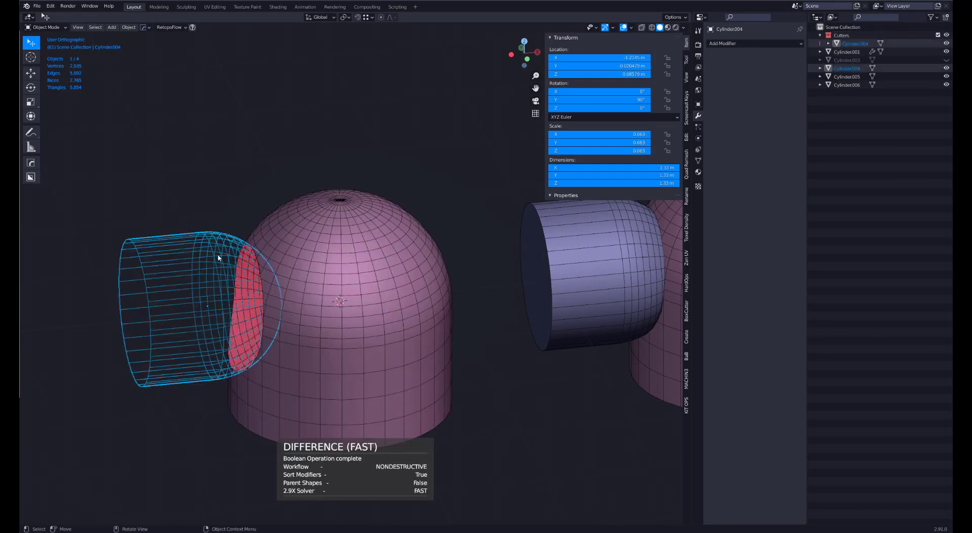
Step: Hide the cutter cylinder and apply the Boolean modifier on the large domed cylinder
middle_click_drag(217, 256, 294, 257)
left_click(417, 251)
key("KP_Decimal")
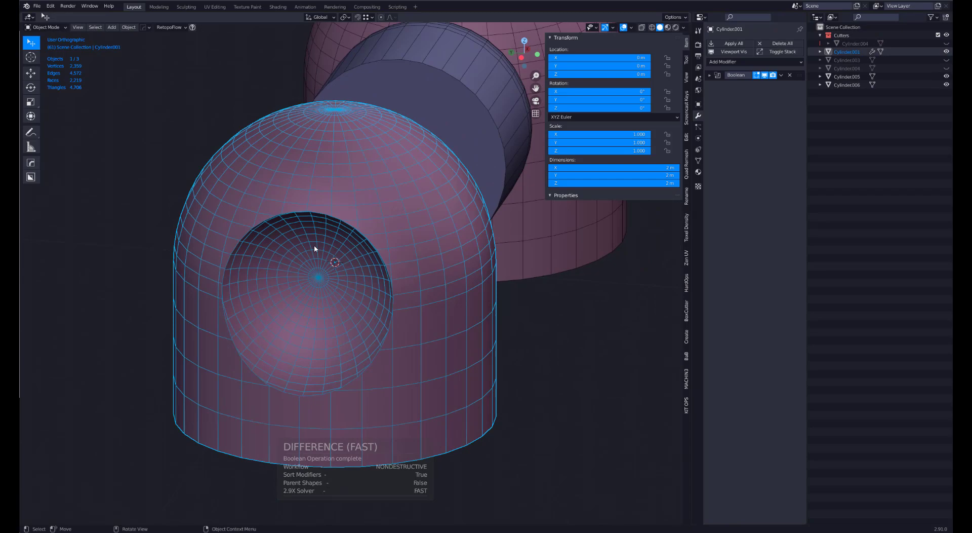
left_click(782, 75)
left_click(786, 84)
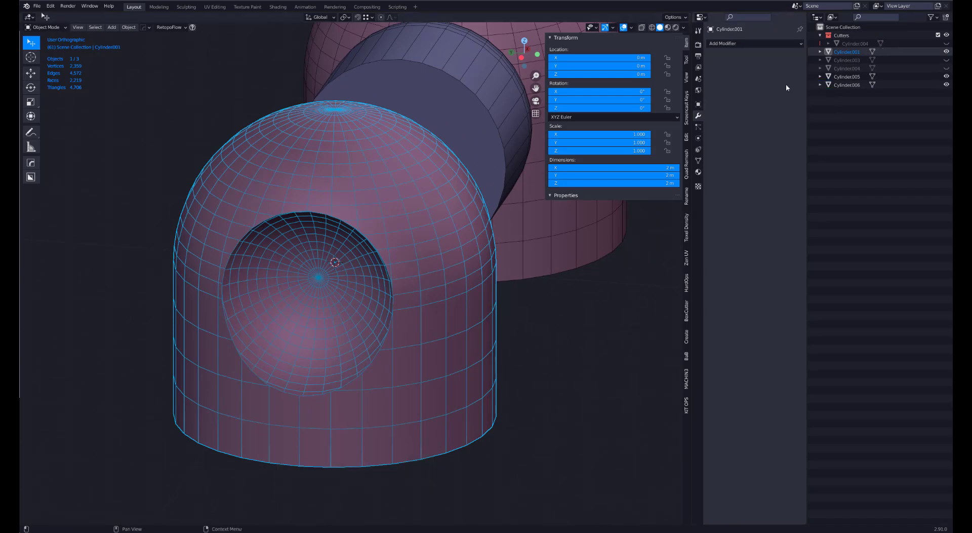
Step: Try a level 2 Subdivision modifier on the cut dome, check the shading around the recess, and remove the modifier
middle_click_drag(405, 271, 241, 206)
middle_click_drag(122, 146, 201, 171)
left_click(117, 135)
left_click(317, 173)
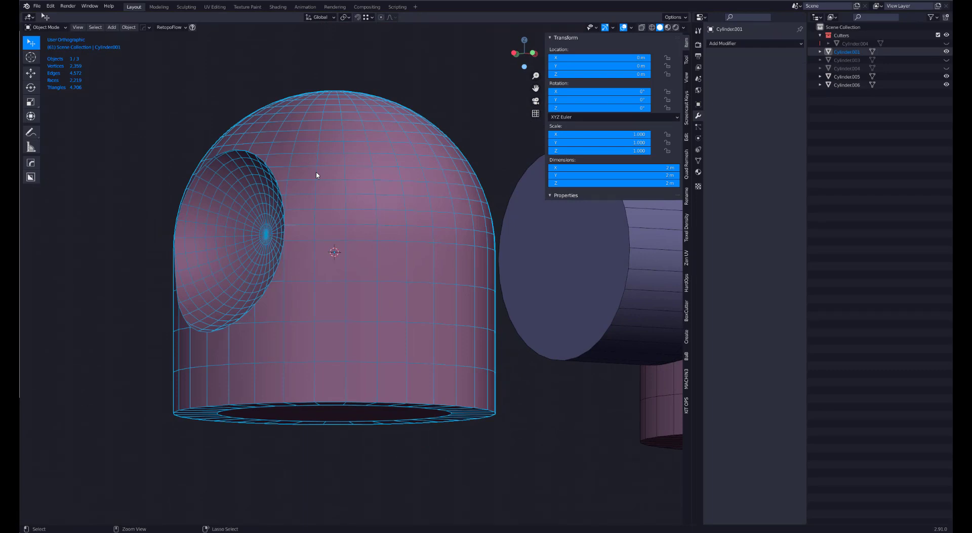
key("ctrl+2")
middle_click_drag(272, 235, 321, 235)
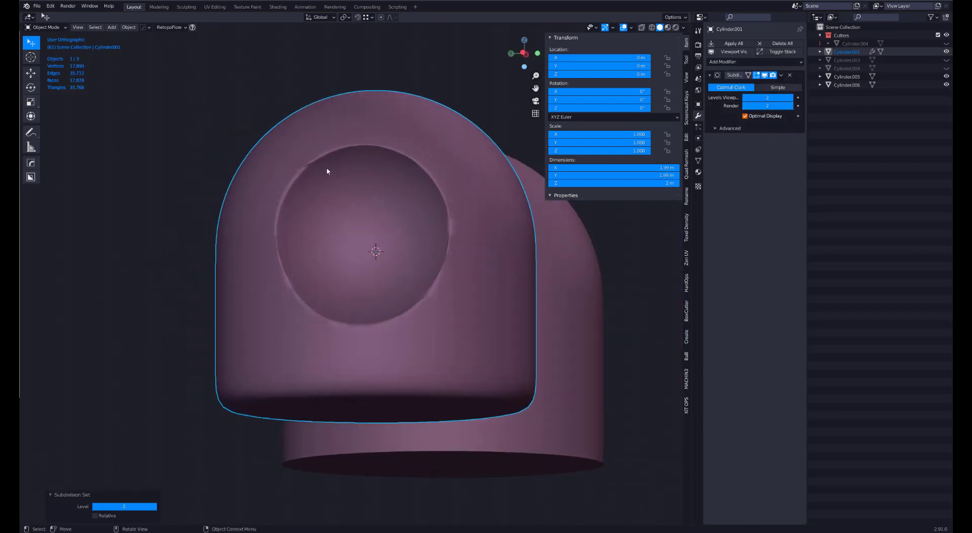
middle_click_drag(299, 311, 240, 194)
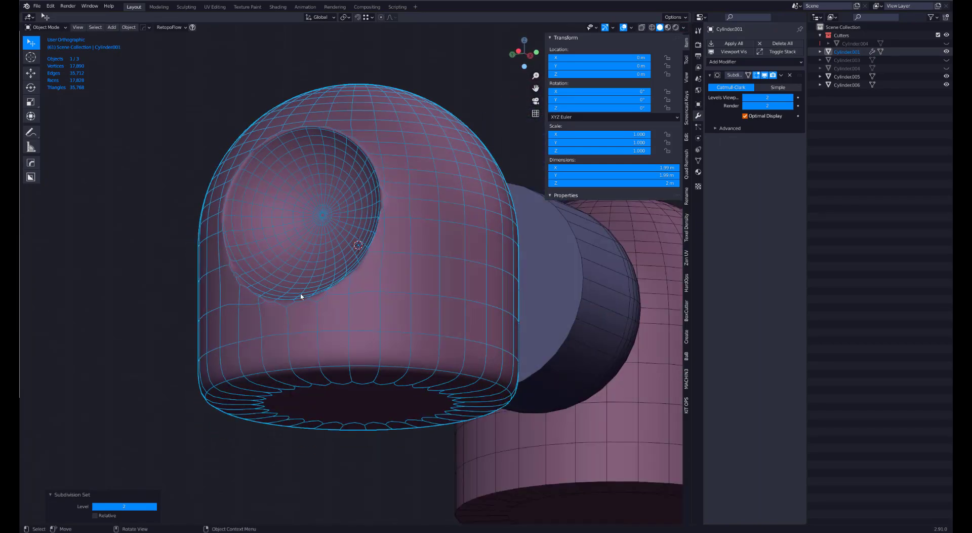
middle_click_drag(301, 297, 350, 219)
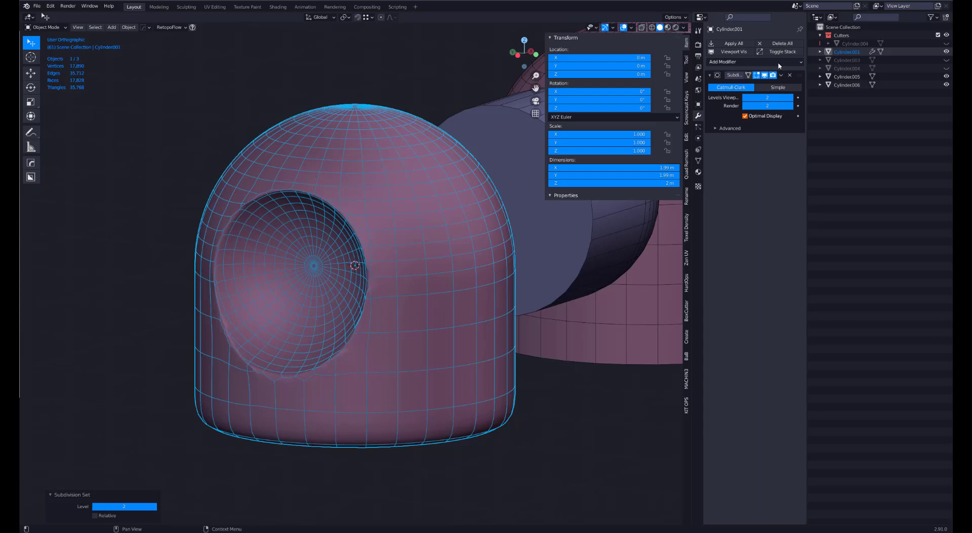
left_click(790, 75)
Step: Edit the dome in edge mode and select the recess's rim as shortest paths around most of its circumference
key("Tab")
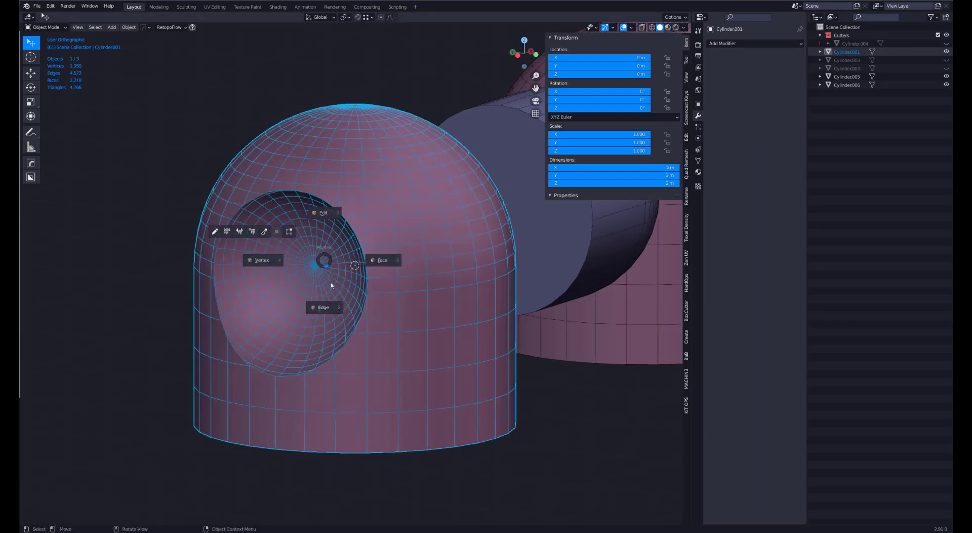
left_click(317, 307)
left_click(324, 364)
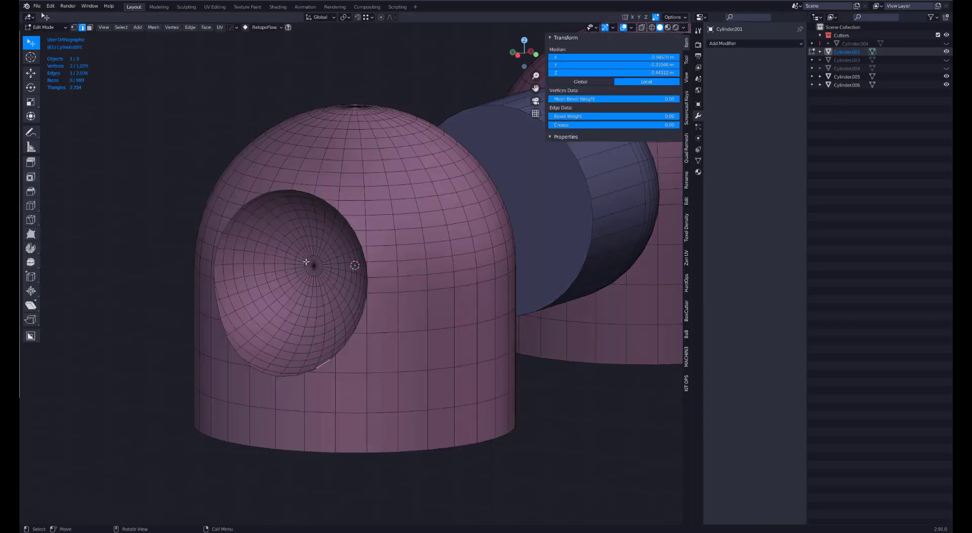
left_click(302, 189, "ctrl")
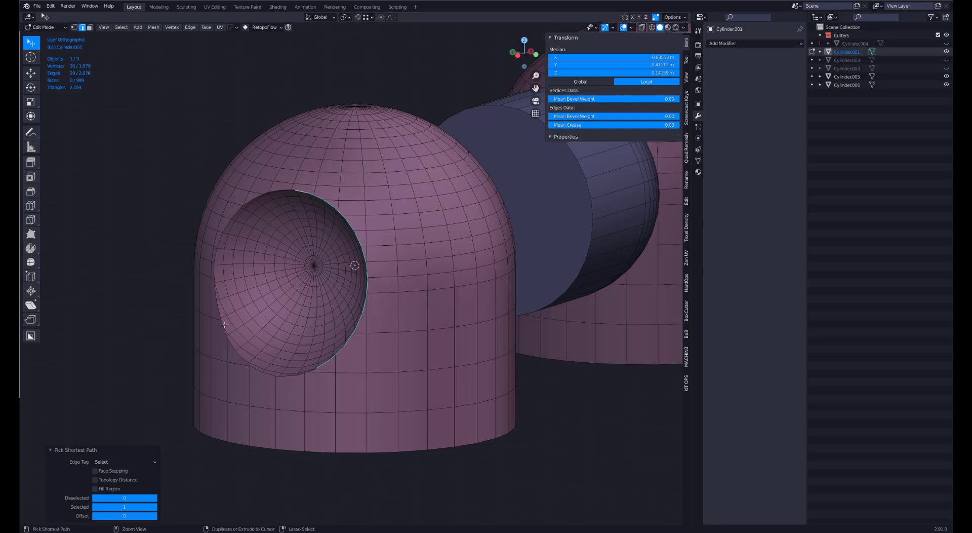
left_click(220, 310, "ctrl")
left_click(291, 375, "ctrl")
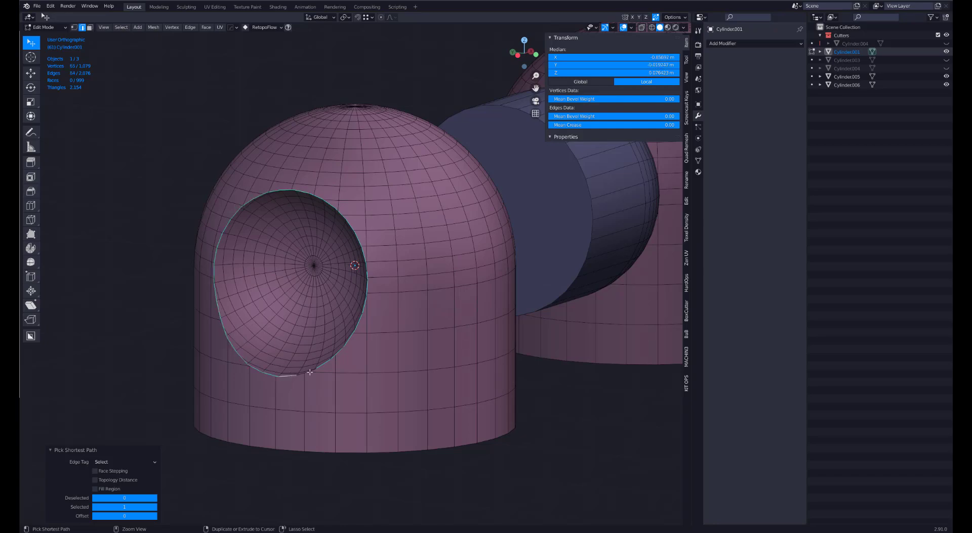
Step: Complete the recess's rim selection by adding the remaining short edges at its lower end
middle_click_drag(326, 350, 378, 361)
scroll(450, 417, "up", 4)
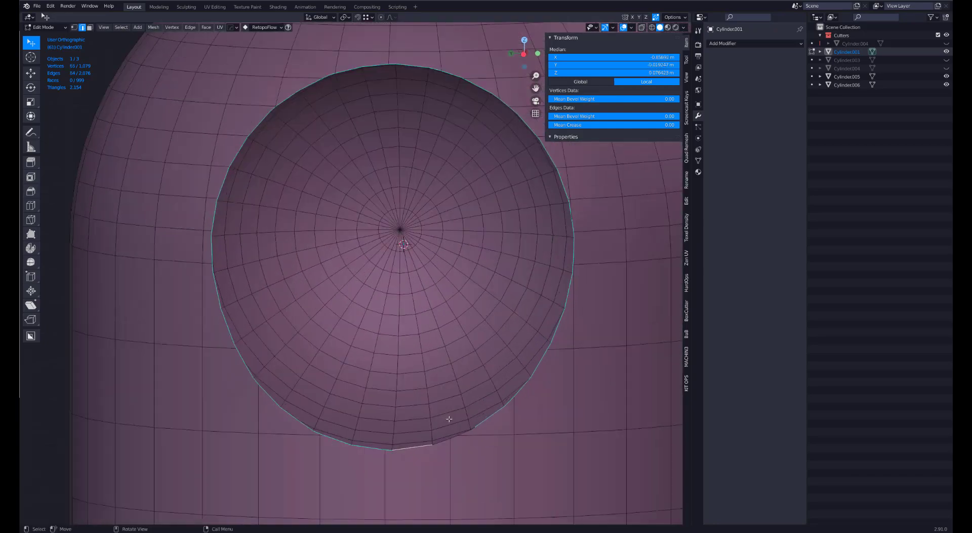
middle_click_drag(449, 417, 418, 379, "shift")
left_click(409, 402, "ctrl")
left_click(424, 397, "ctrl")
left_click(434, 393, "ctrl")
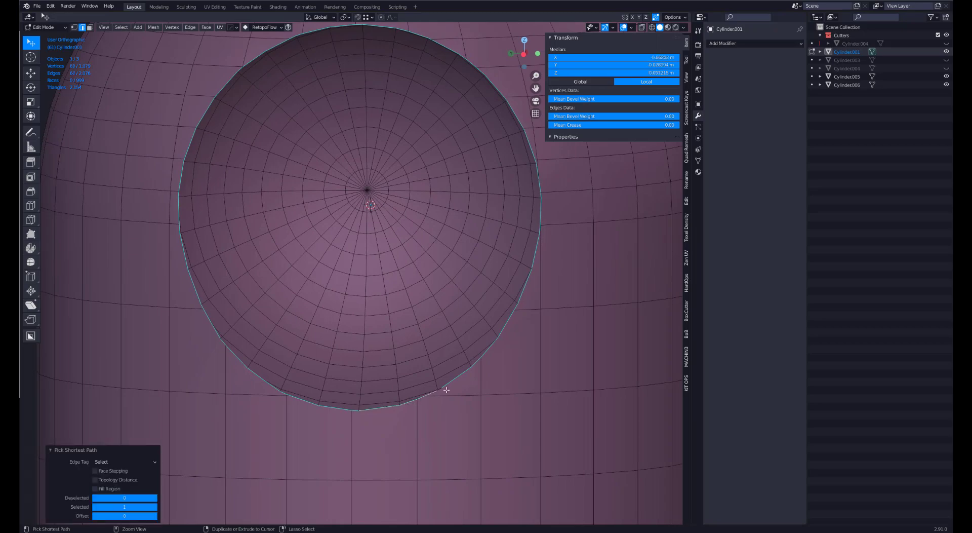
scroll(446, 390, "up", 2)
left_click(479, 441, "shift")
scroll(378, 340, "down", 3)
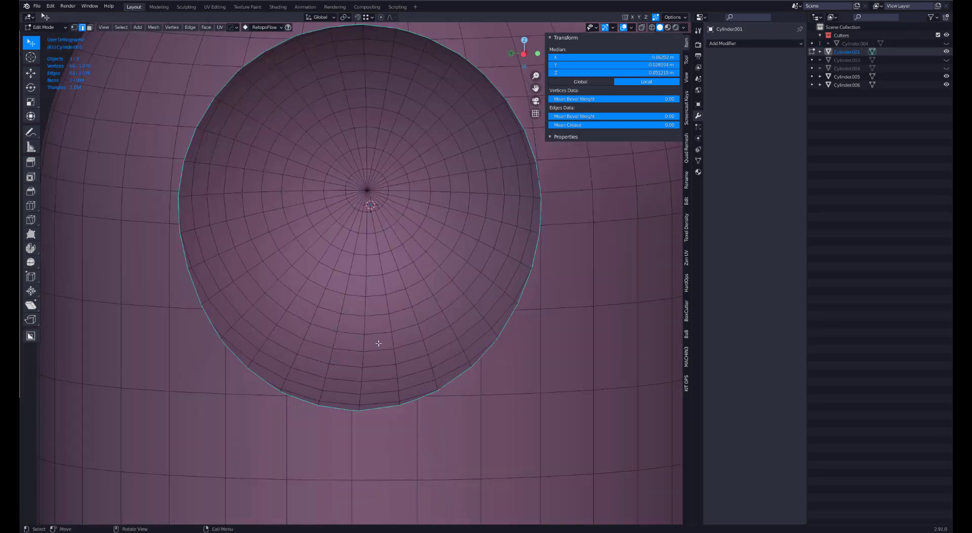
Step: Run MESHmachine's Boolean Cleanup on the selected rim with side A and a threshold of 0.07
middle_click_drag(377, 341, 354, 169)
key("y")
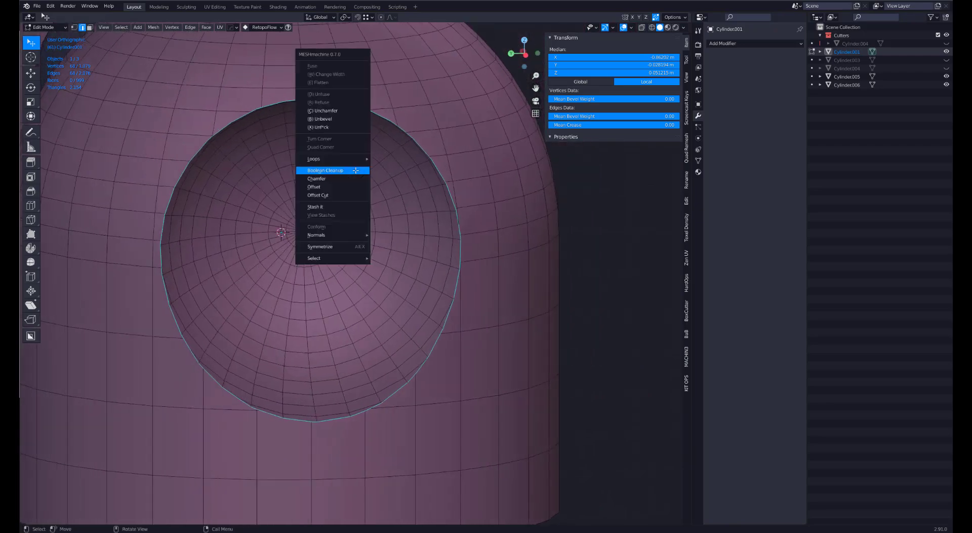
left_click(351, 170)
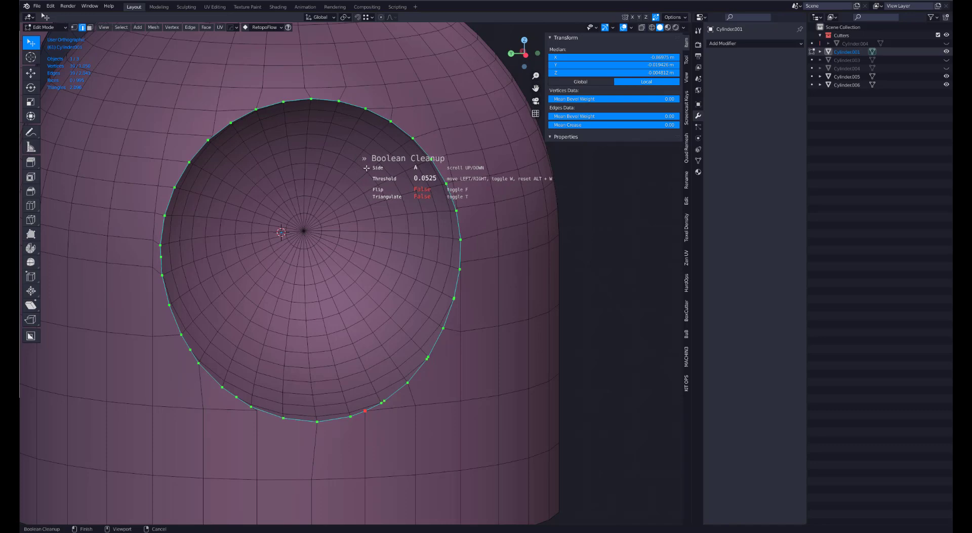
left_click(368, 168)
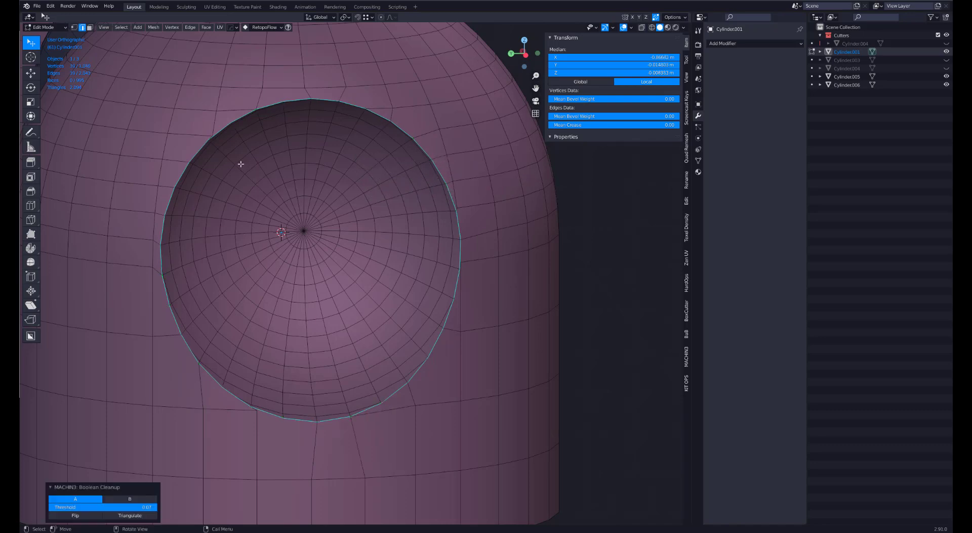
Step: Apply MESHmachine's Offset Cut along the recess's rim with a width of 0.03
key("y")
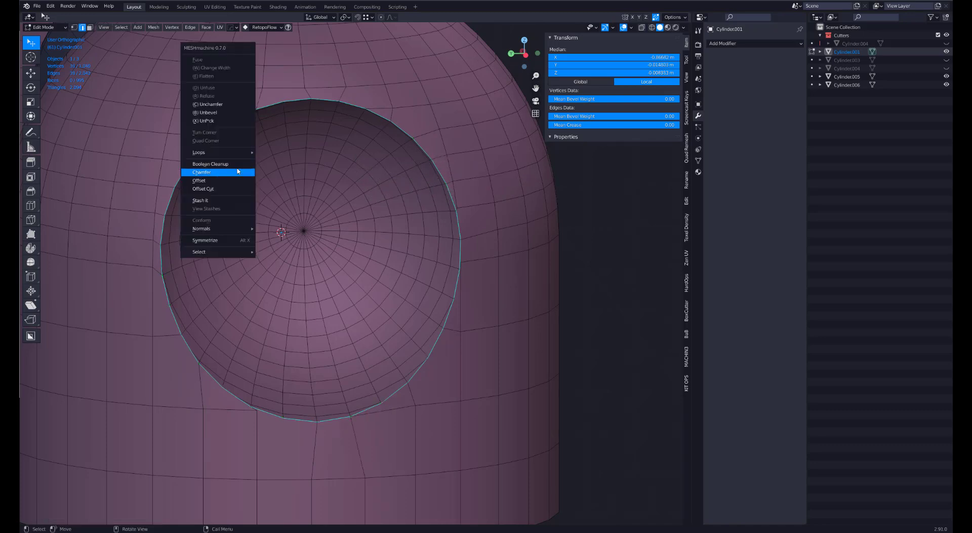
left_click(232, 188)
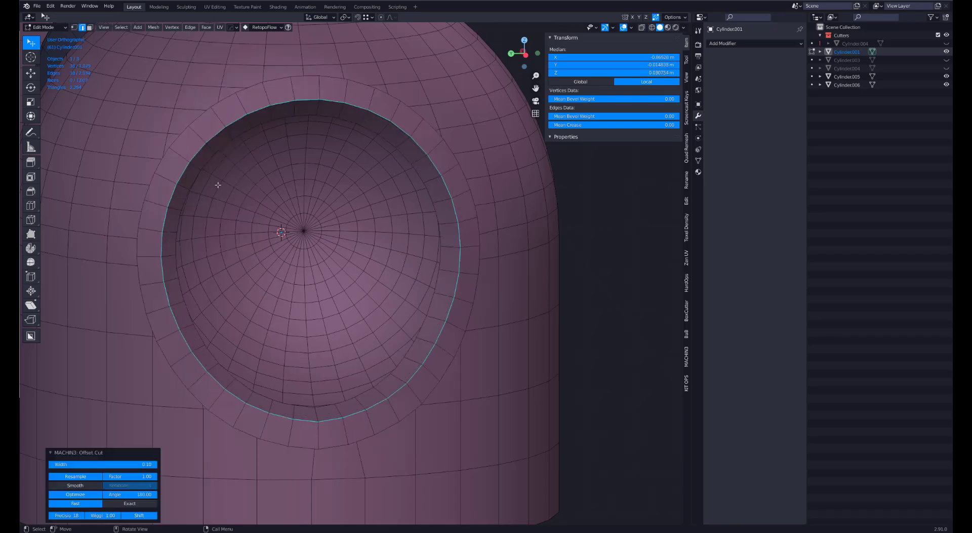
middle_click_drag(270, 171, 310, 156)
middle_click_drag(378, 152, 299, 212)
left_click_drag(145, 464, 53, 464)
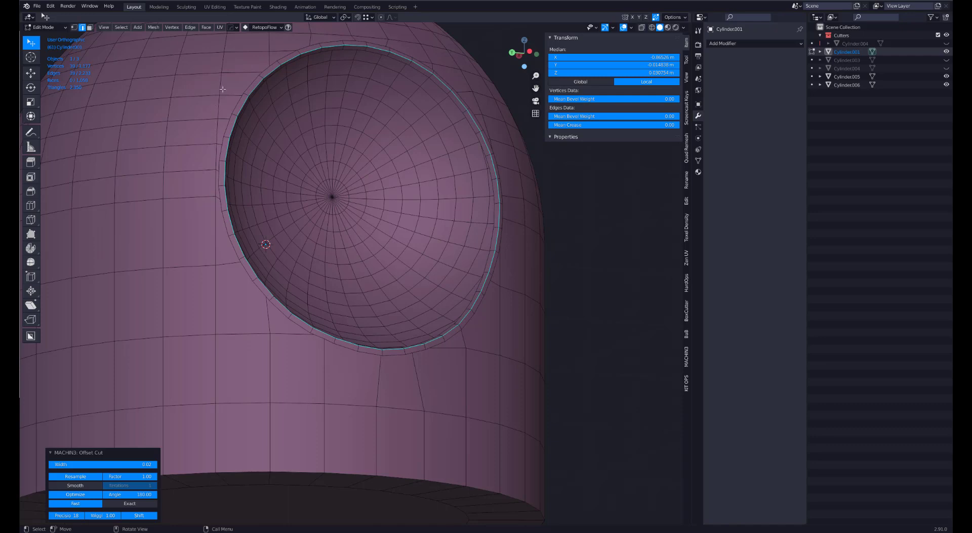
left_click_drag(113, 464, 105, 465)
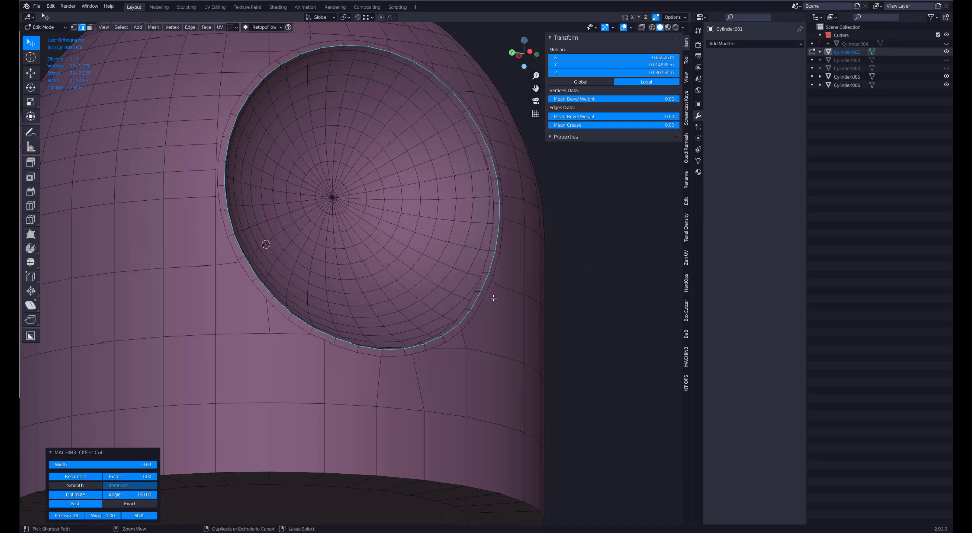
Step: Bevel the selected rim edges with 2 segments and a width of about 0.0136 m, and return to Object Mode
key("ctrl+b")
scroll(500, 299, "up", 1)
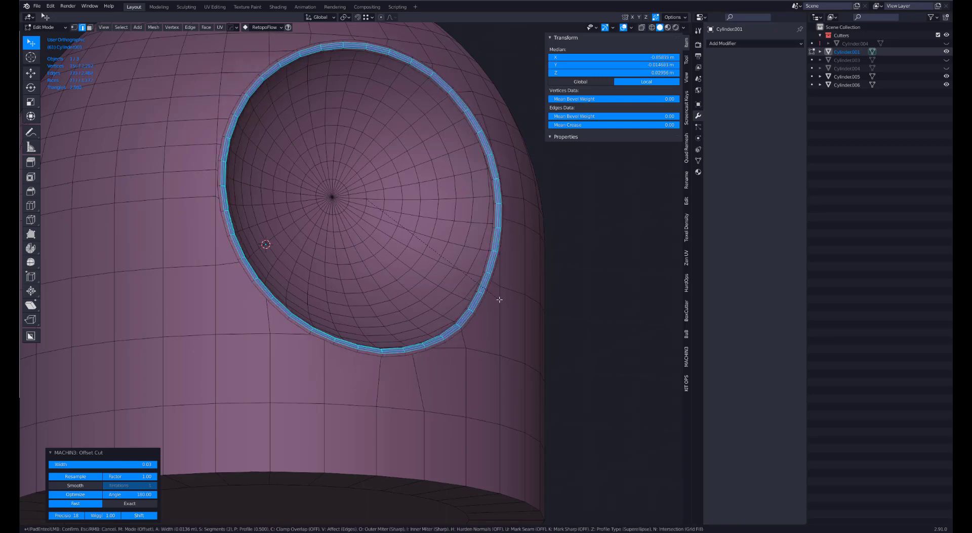
left_click(499, 299)
key("Tab")
left_click(413, 178)
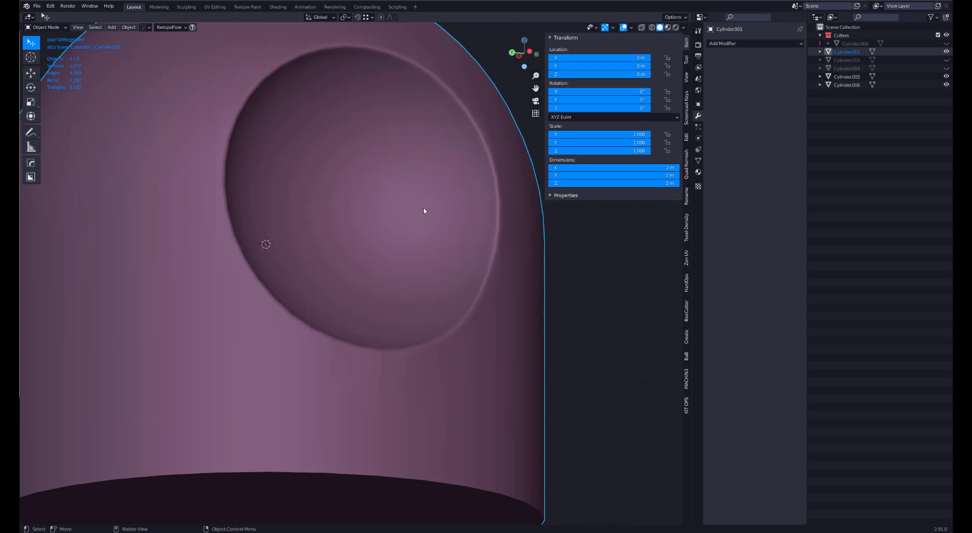
Step: Add a level 2 subdivision to the dome and preview its wireframe
scroll(424, 211, "down", 3)
middle_click_drag(424, 211, 367, 268)
key("ctrl+2")
key("shift+z")
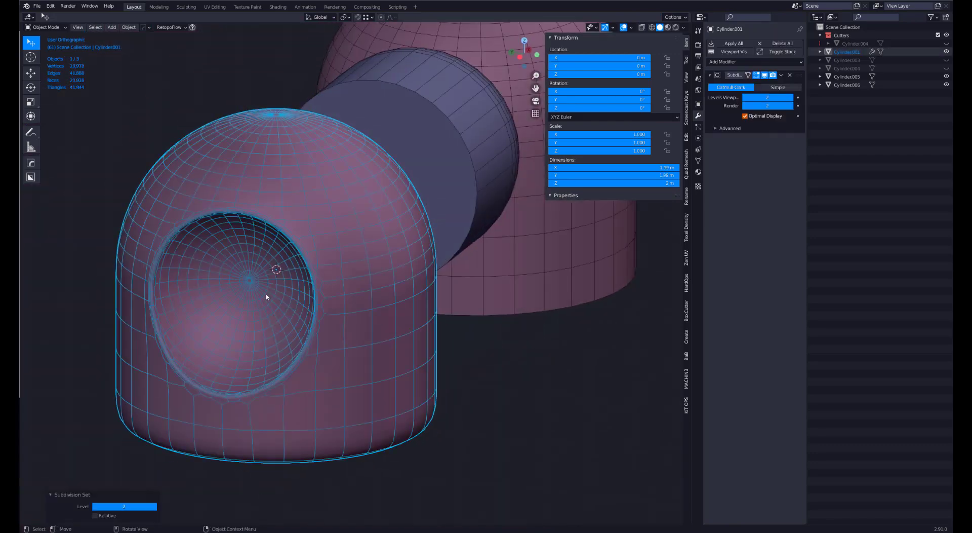
key("shift+z")
Step: Inset the dome's bottom face and add one centred loop cut around the resulting ring
middle_click_drag(250, 278, 265, 222, "shift")
middle_click_drag(276, 288, 303, 296)
key("Tab")
left_click(363, 296)
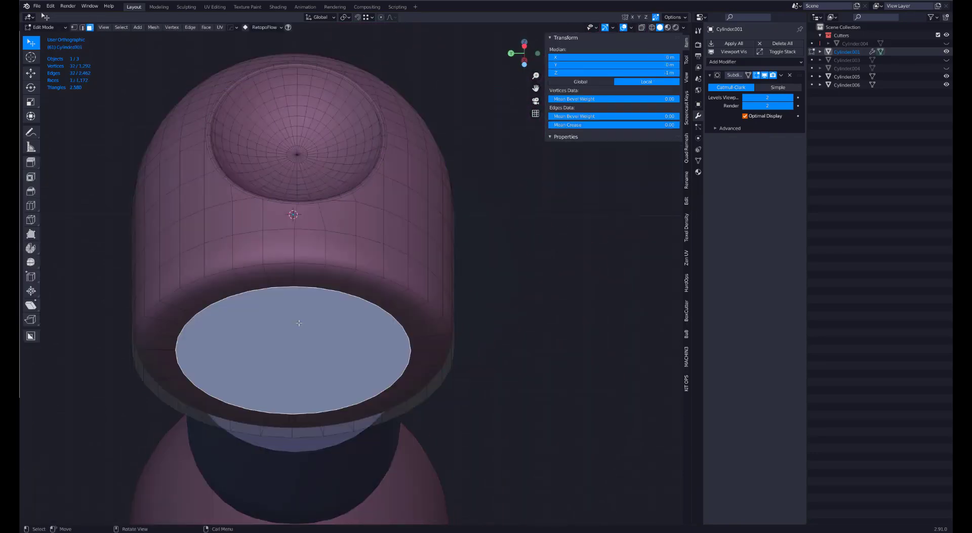
left_click(260, 279)
key("ctrl+r")
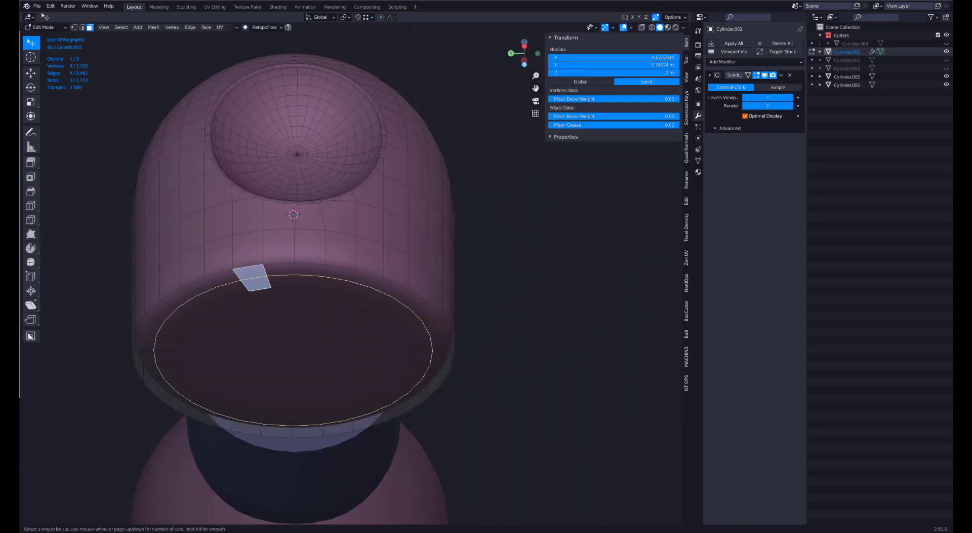
left_click(259, 279)
right_click(260, 278)
Step: Add one centred loop cut around the dome's wall just above its base, and leave Edit Mode
left_click(234, 258)
key("ctrl+r")
left_click(234, 256)
right_click(234, 256)
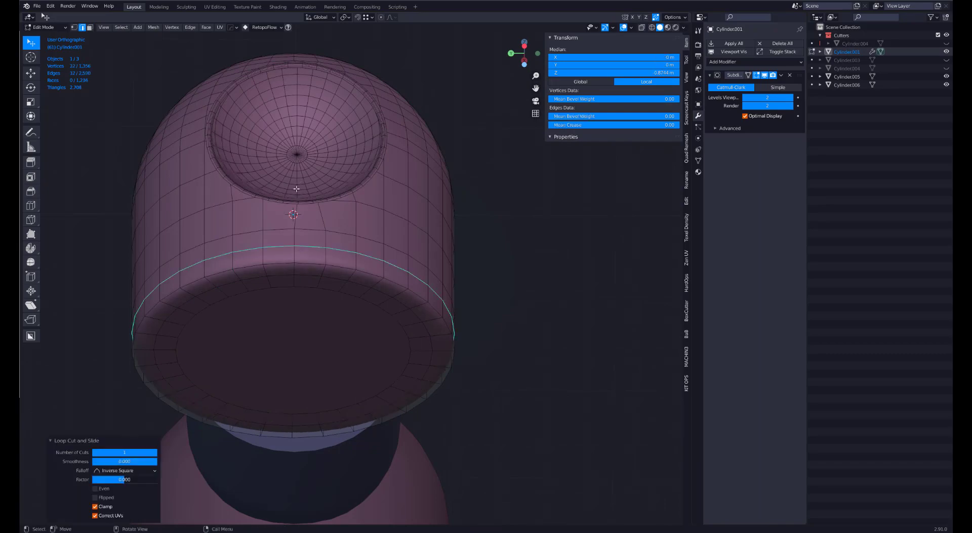
middle_click_drag(350, 174, 386, 356)
key("Tab")
left_click(306, 165)
Step: Inspect the recess's rim up close and remove the dome's Subdivision modifier in Edit Mode
scroll(285, 275, "up", 2)
scroll(286, 275, "up", 2)
key("shift+z")
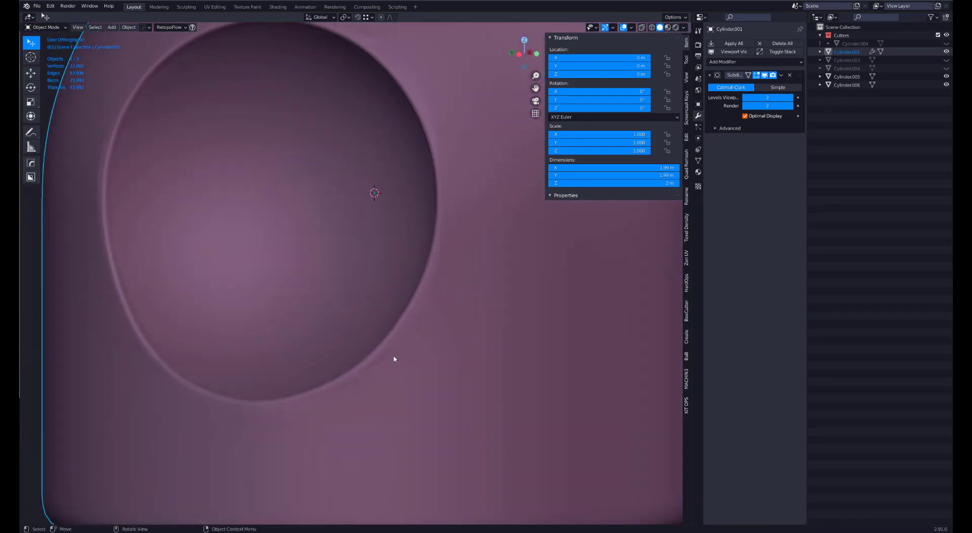
key("Tab")
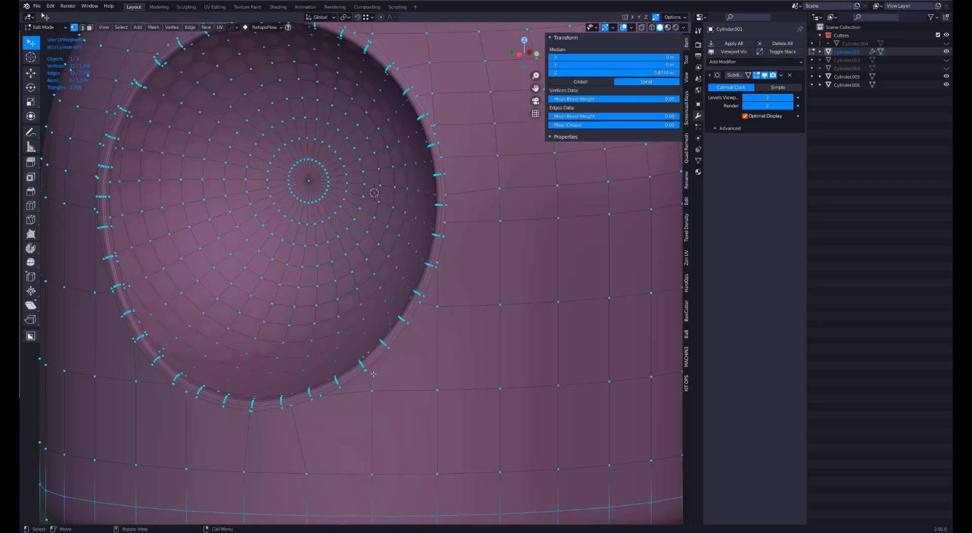
middle_click_drag(517, 185, 518, 96, "shift")
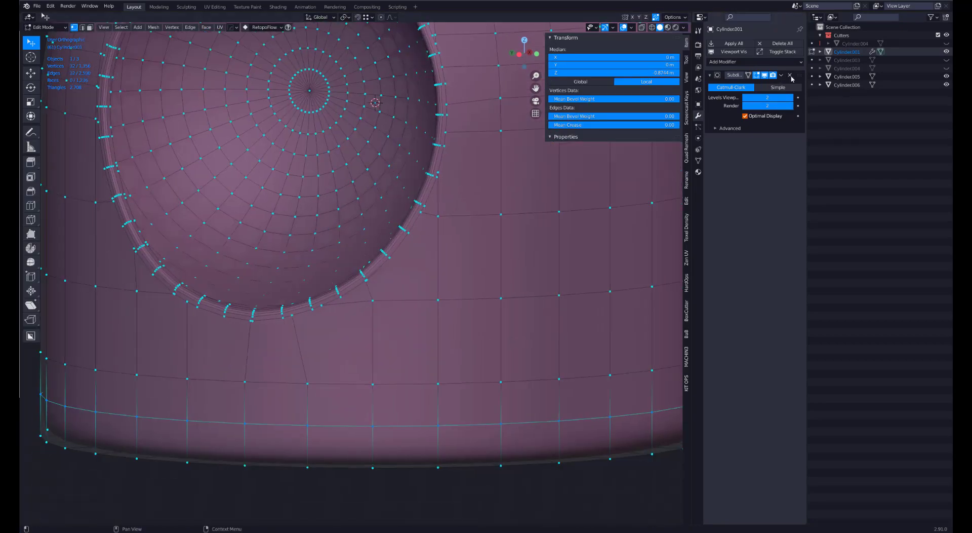
left_click(791, 75)
Step: Merge three pairs of close vertices along the outer edge of the rim's lower right arc with Smart Vert's Merge Last
scroll(381, 322, "up", 5)
left_click(383, 294)
left_click(386, 290, "shift")
key("1")
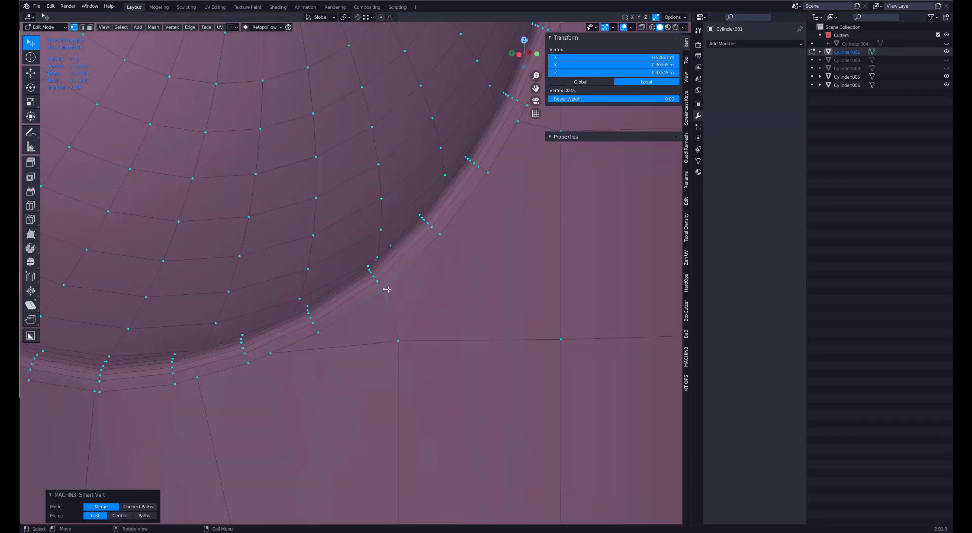
middle_click_drag(438, 248, 333, 376, "shift")
left_click(417, 249)
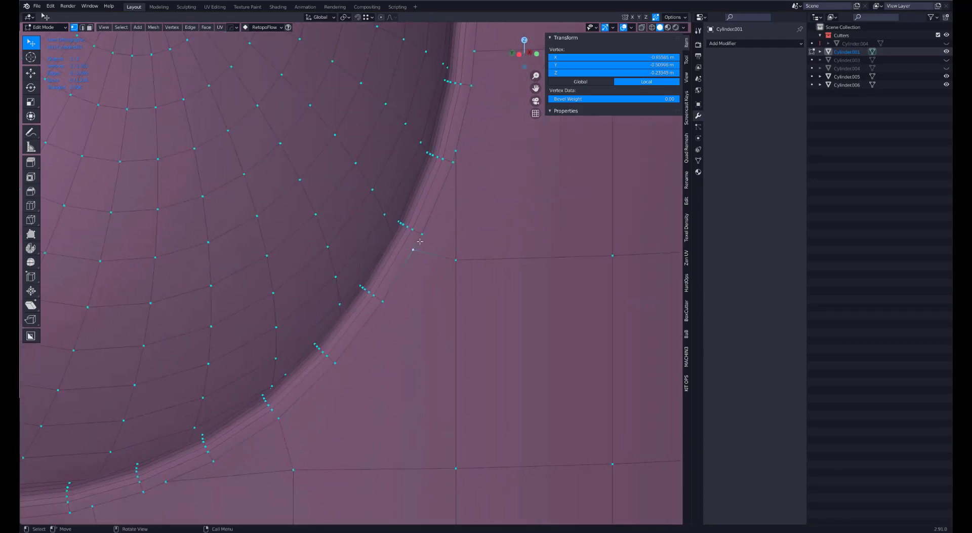
left_click(423, 236, "shift")
key("1")
left_click(454, 161)
left_click(456, 153, "shift")
key("1")
Step: Try to merge two vertex pairs outside the rim's upper right arc with Smart Vert's Merge Last
middle_click_drag(456, 146, 420, 243, "shift")
middle_click_drag(439, 123, 395, 275, "shift")
middle_click_drag(382, 94, 409, 224, "shift")
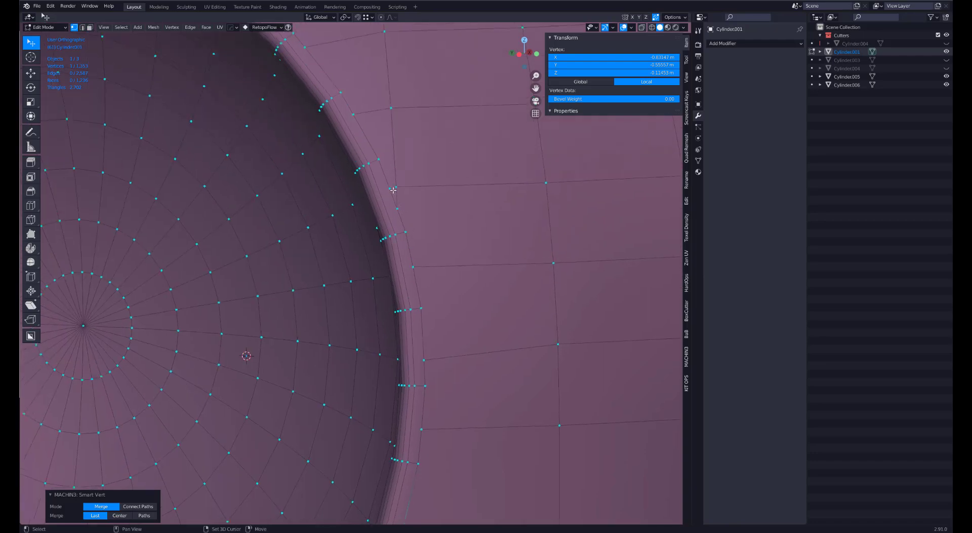
left_click(391, 188)
left_click(379, 159, "shift")
key("1")
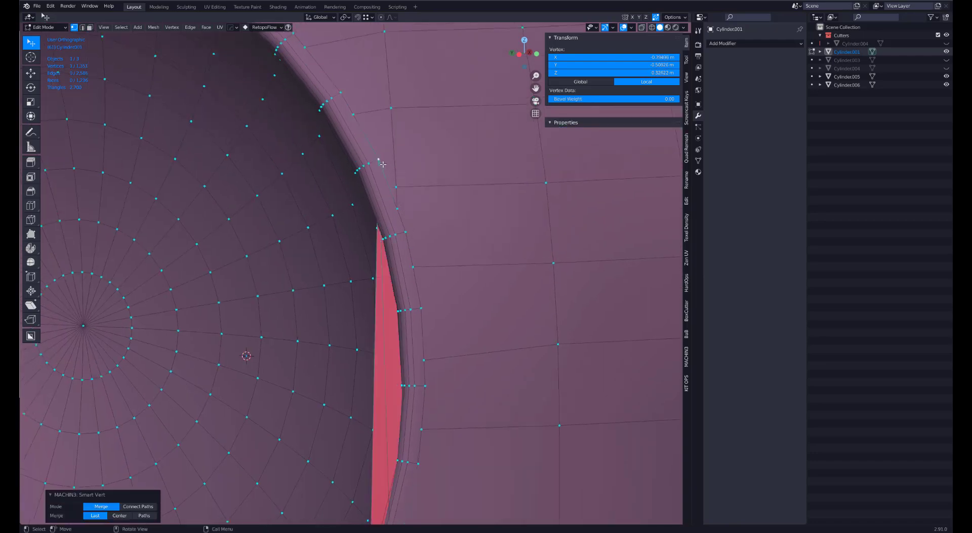
left_click(398, 188)
left_click(395, 107, "shift")
key("1")
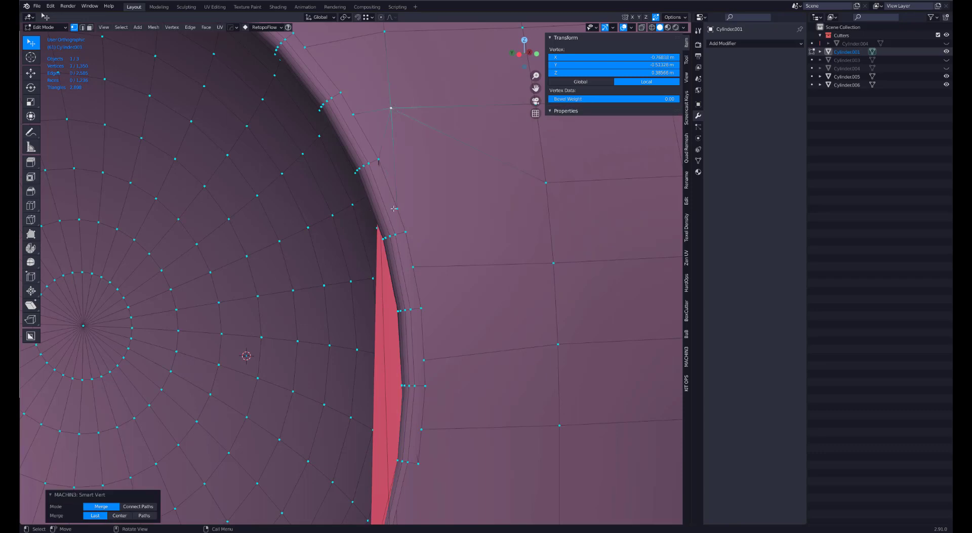
Step: Undo the last two vertex merges at the rim's upper right arc
key("ctrl+z")
key("ctrl+z")
key("ctrl+z")
key("ctrl+z")
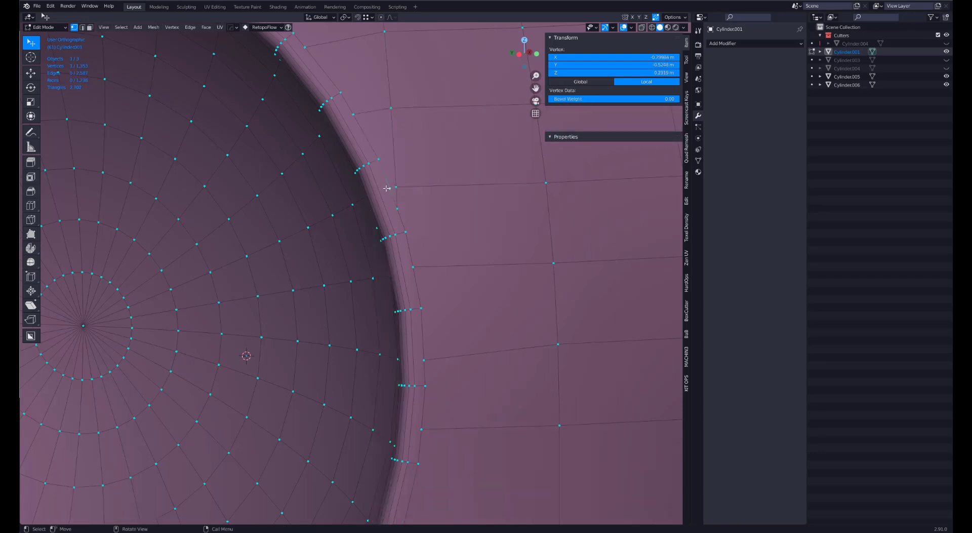
Step: Vertex-slide the vertex crowding the rim's upper right arc upward along its edge and outward, away from the rim
key("1")
left_click(396, 186)
key("g")
key("g")
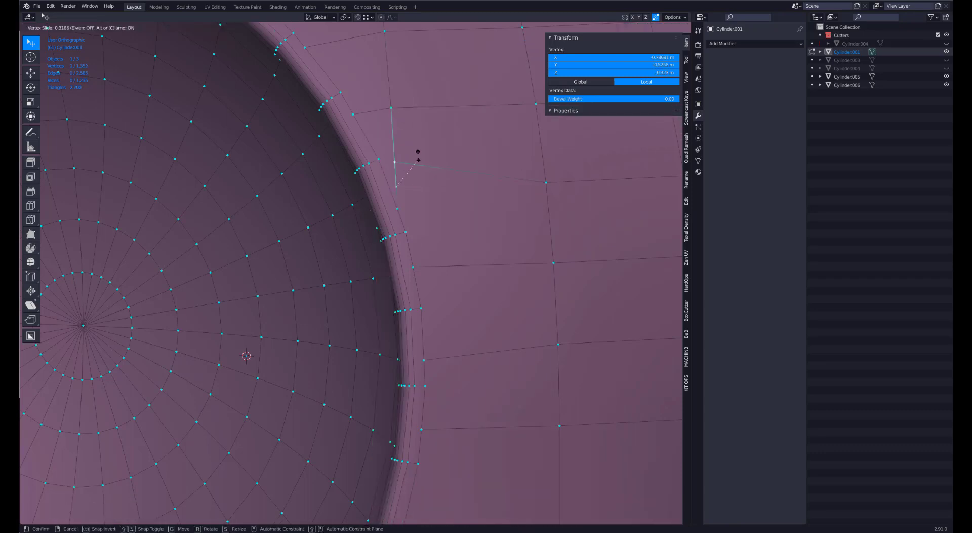
left_click(389, 140)
key("g")
key("g")
left_click(419, 154)
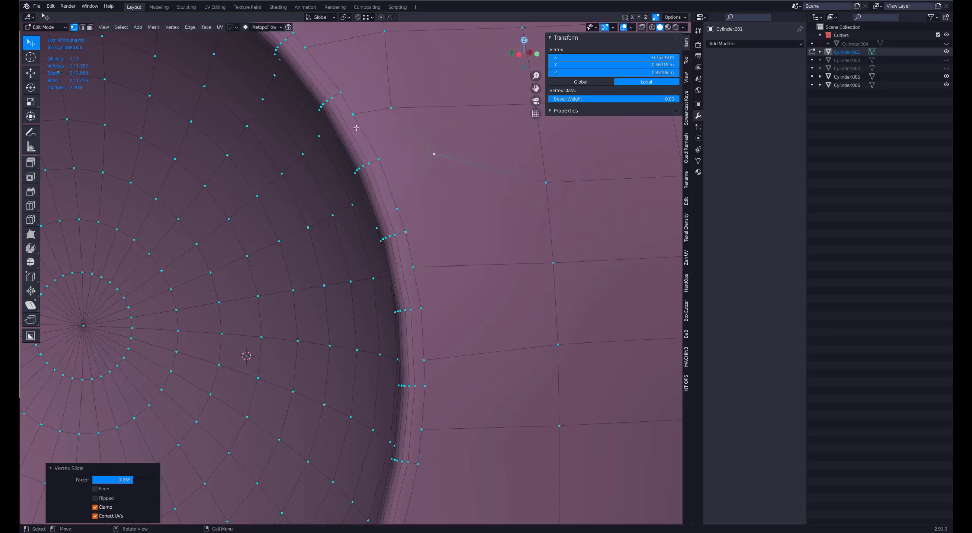
Step: Merge two pairs of close outer vertices along the rim's upper right arc with Smart Vert's Merge Last
scroll(401, 167, "up", 3)
left_click(355, 187)
left_click(344, 172, "shift")
key("1")
middle_click_drag(343, 172, 417, 229, "shift")
left_click(354, 174)
left_click(360, 177, "shift")
key("1")
Step: Merge the next two stray vertices near the top of the rim onto its outer edge loop with Merge Last
middle_click_drag(355, 174, 423, 235, "shift")
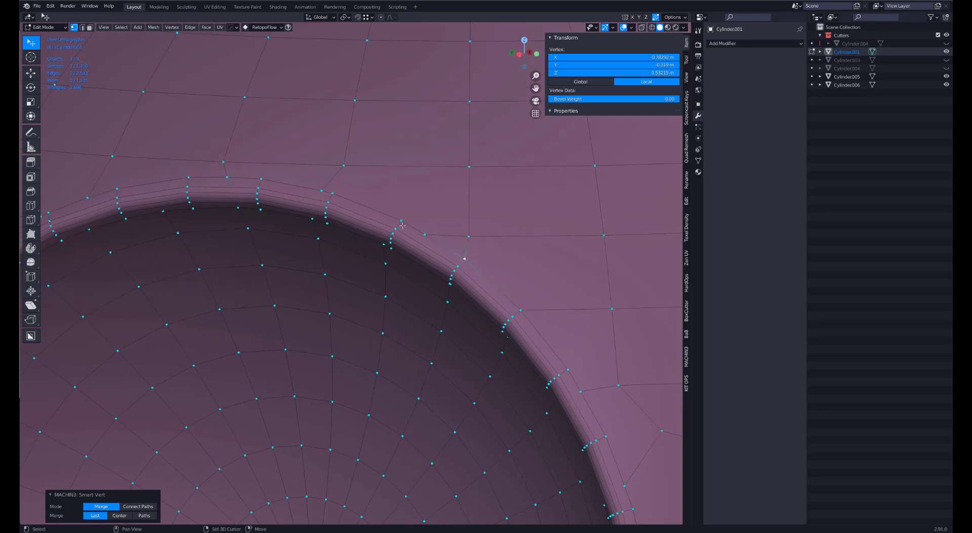
left_click(424, 234)
left_click(465, 258, "shift")
key("1")
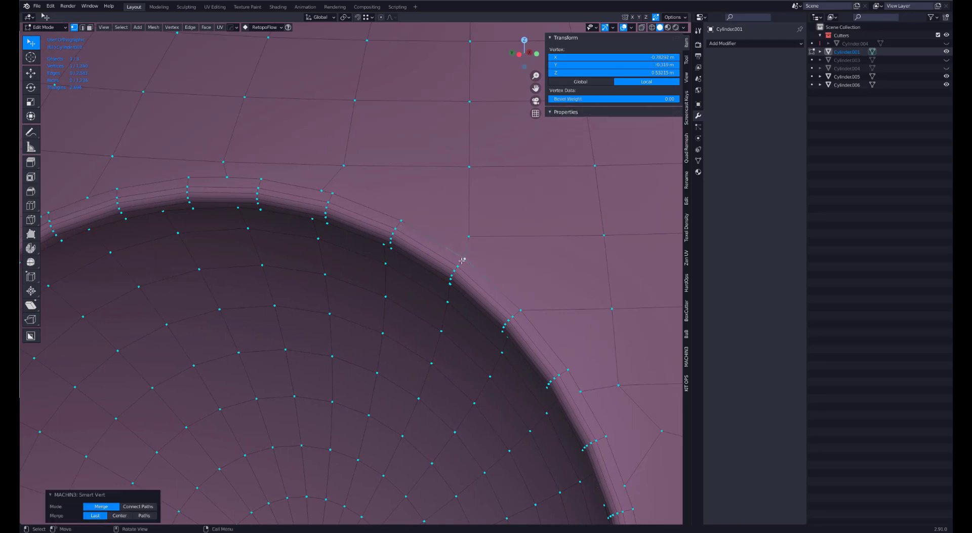
left_click(331, 193, "shift")
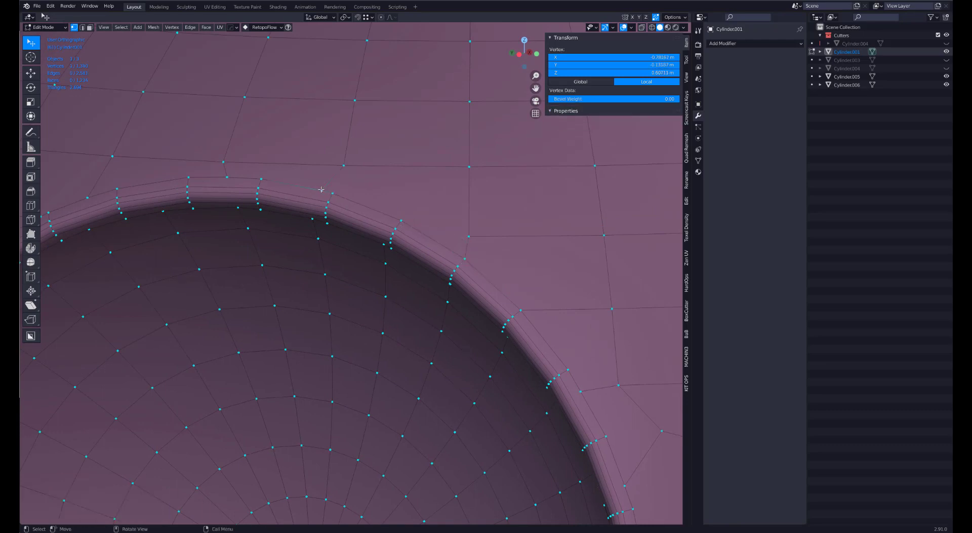
key("1")
Step: Merge three stray vertices along the rim's upper left arc onto the outer edge loop with Smart Vert's Merge Last
middle_click_drag(116, 187, 406, 175, "shift")
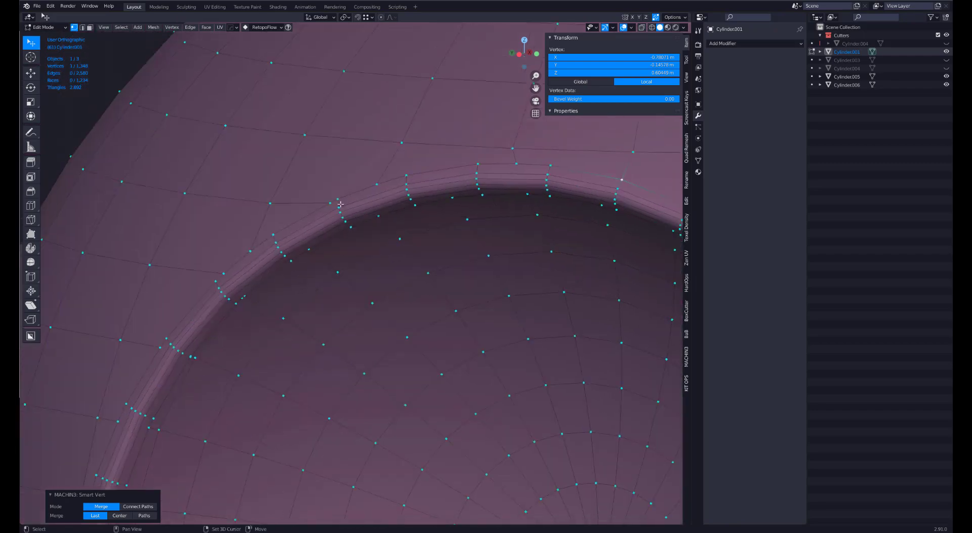
left_click(330, 203)
left_click(338, 199, "shift")
key("1")
middle_click_drag(290, 227, 379, 200, "shift")
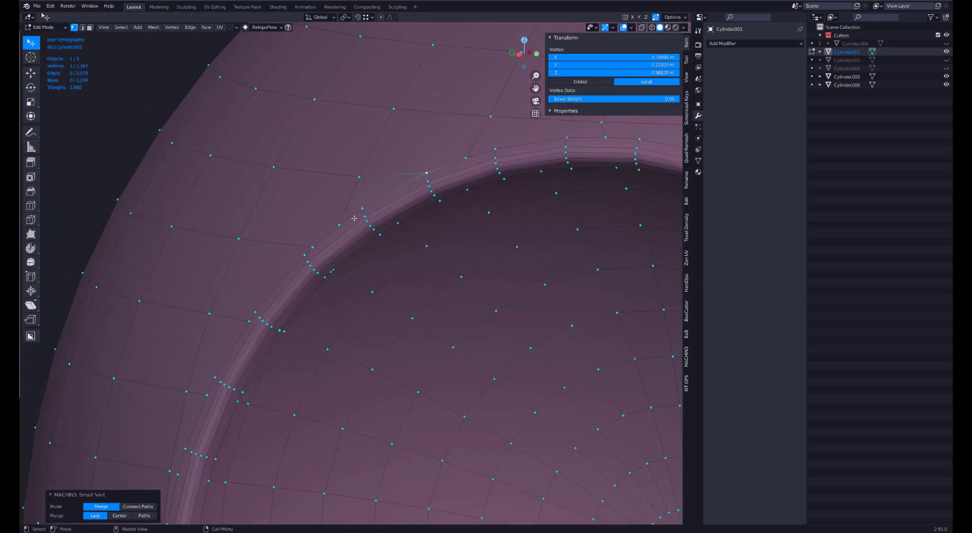
left_click(314, 246)
left_click(304, 255, "shift")
key("1")
middle_click_drag(304, 254, 419, 177, "shift")
left_click(364, 245)
key("1")
Step: Vertex-slide three vertices crowding the rim's left side outward, away from the rim, by factors of about 0.12 to 0.14
middle_click_drag(364, 245, 381, 255, "shift")
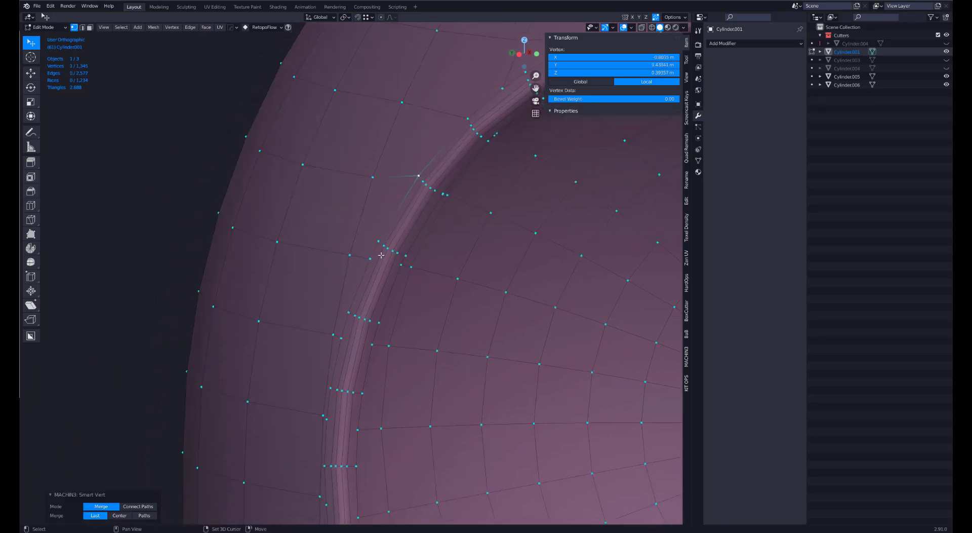
middle_click_drag(354, 335, 386, 273, "shift")
left_click(367, 274)
key("g")
key("g")
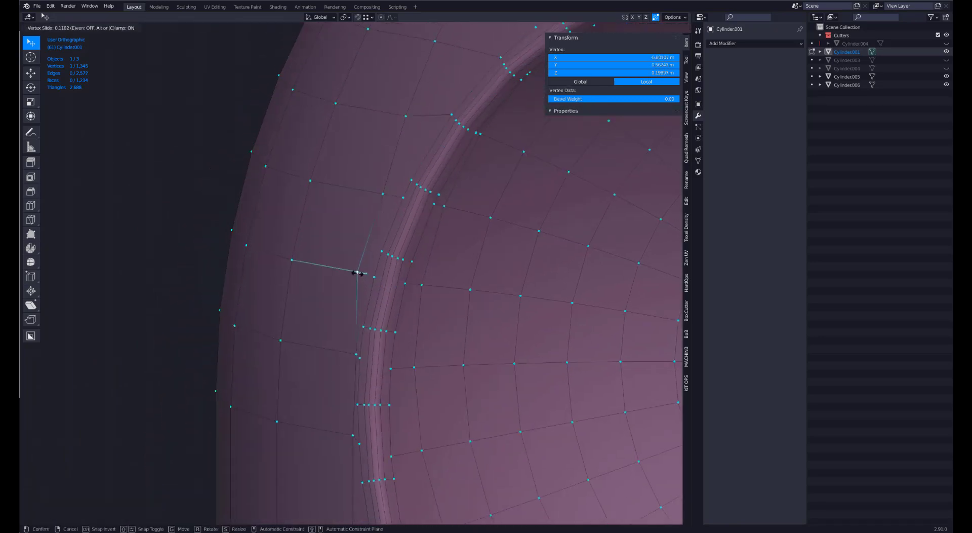
left_click(358, 273)
left_click(358, 358)
key("g")
key("g")
left_click(348, 356)
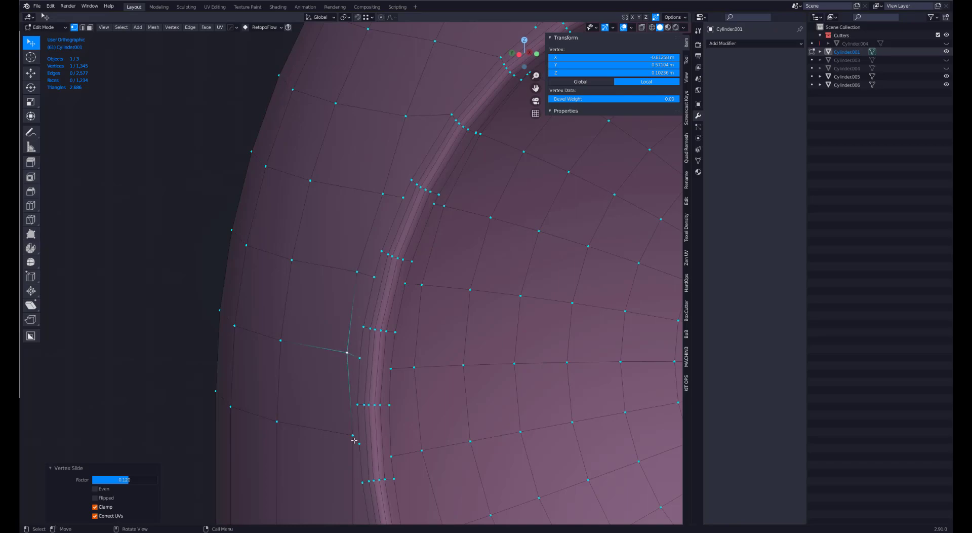
left_click(354, 441)
key("g")
key("g")
left_click(342, 434)
Step: Merge two pairs of close outer vertices on the lower part of the rim's left side with Merge Last
middle_click_drag(347, 505, 362, 211, "shift")
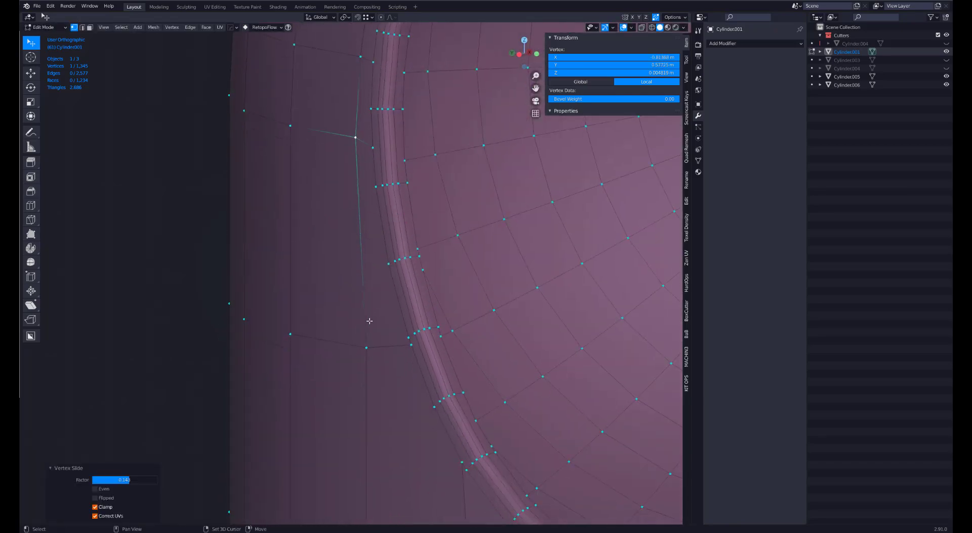
left_click(411, 344, "shift")
key("1")
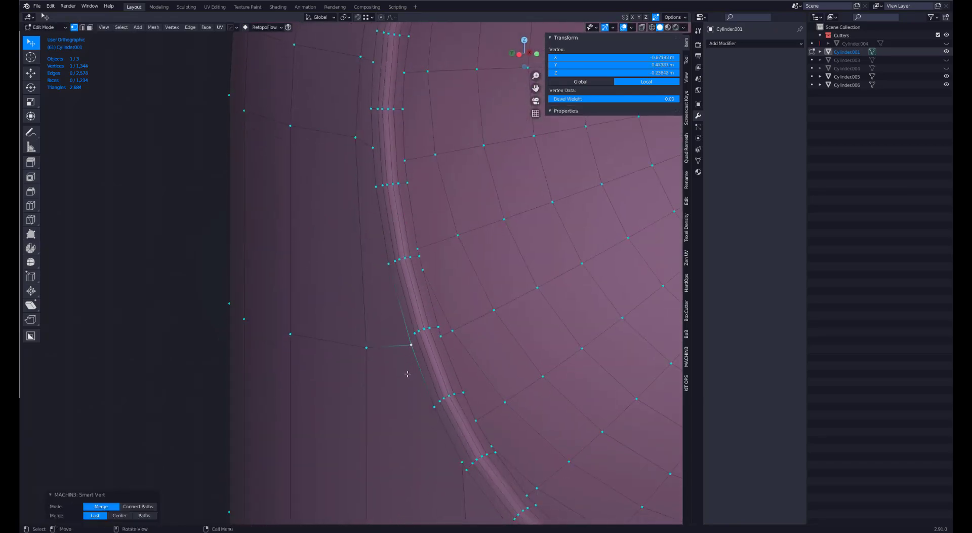
middle_click_drag(408, 374, 363, 238, "shift")
left_click(411, 321, "shift")
key("1")
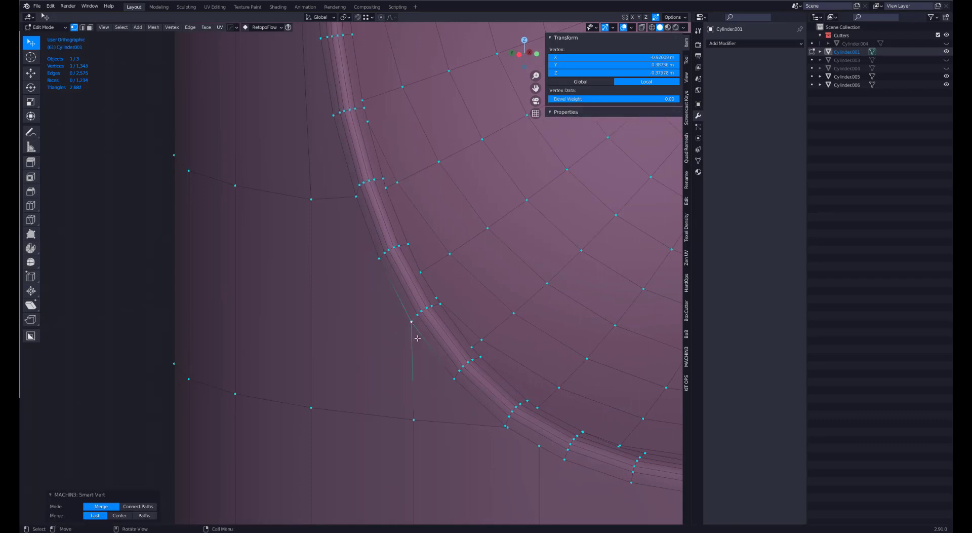
Step: Merge two more pairs of close outer vertices along the rim's lower left arc with Merge Last
middle_click_drag(417, 332, 380, 292, "shift")
left_click(454, 333)
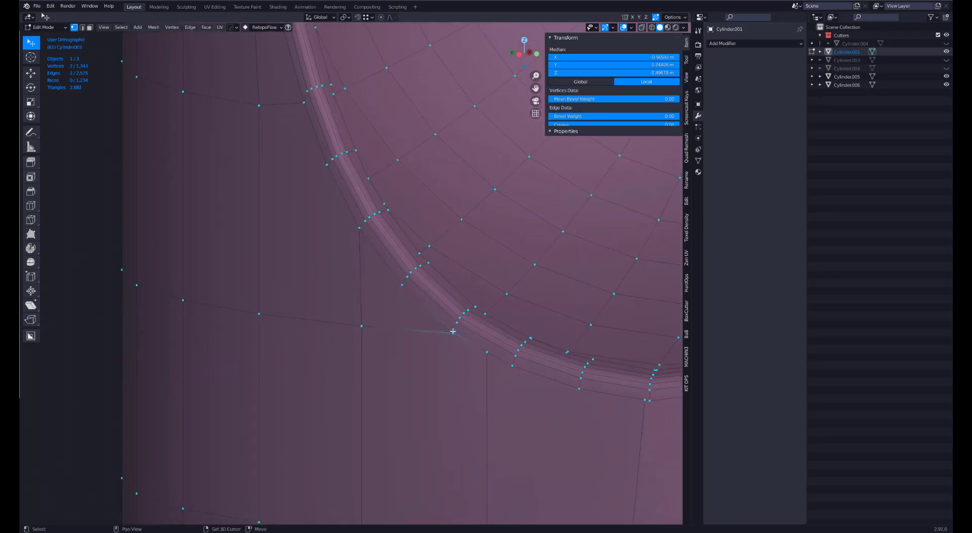
key("1")
middle_click_drag(478, 358, 392, 300, "shift")
left_click(402, 294)
left_click(427, 308, "shift")
key("1")
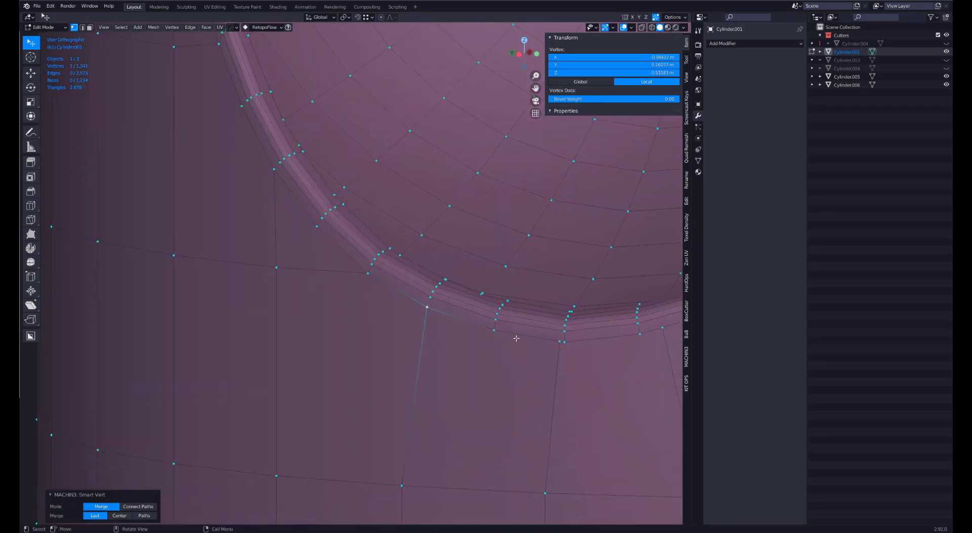
Step: Merge the three remaining pairs of close outer vertices around the bottom of the rim with Smart Vert's Merge Last
middle_click_drag(517, 339, 421, 293, "shift")
left_click(463, 298)
left_click(469, 298, "shift")
key("1")
left_click(567, 285)
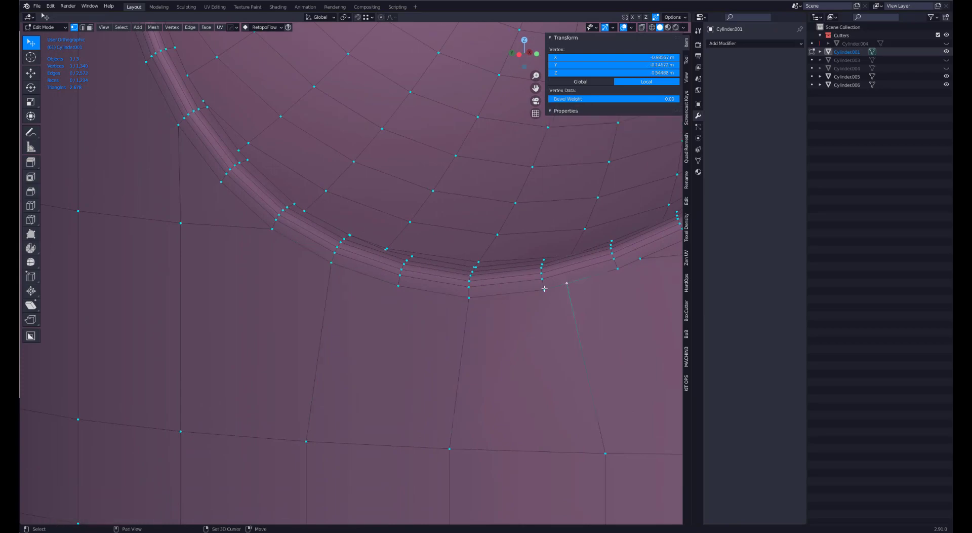
left_click(545, 289, "shift")
key("1")
middle_click_drag(639, 283, 487, 284, "shift")
left_click(490, 260)
left_click(467, 269, "shift")
key("1")
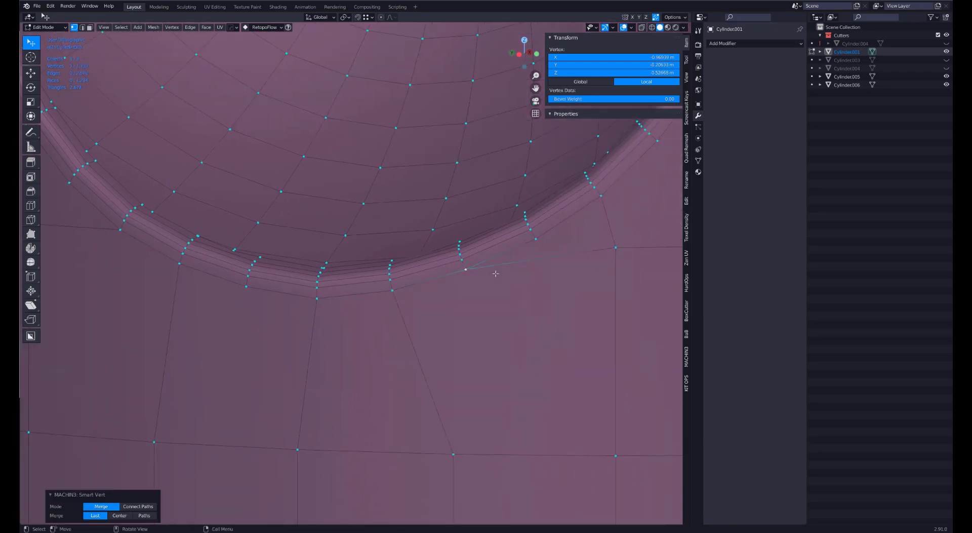
Step: Leave Edit Mode, apply a level 2 subdivision to the dome, and check its wireframe
scroll(495, 274, "down", 3)
middle_click_drag(521, 212, 459, 329, "shift")
middle_click_drag(537, 131, 493, 250, "shift")
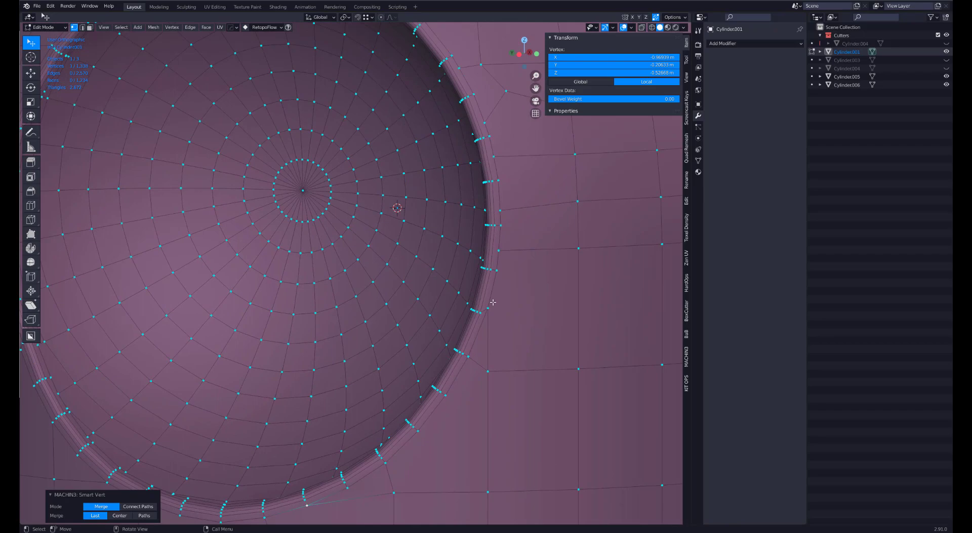
key("Tab")
scroll(417, 247, "down", 7)
middle_click_drag(391, 244, 372, 236)
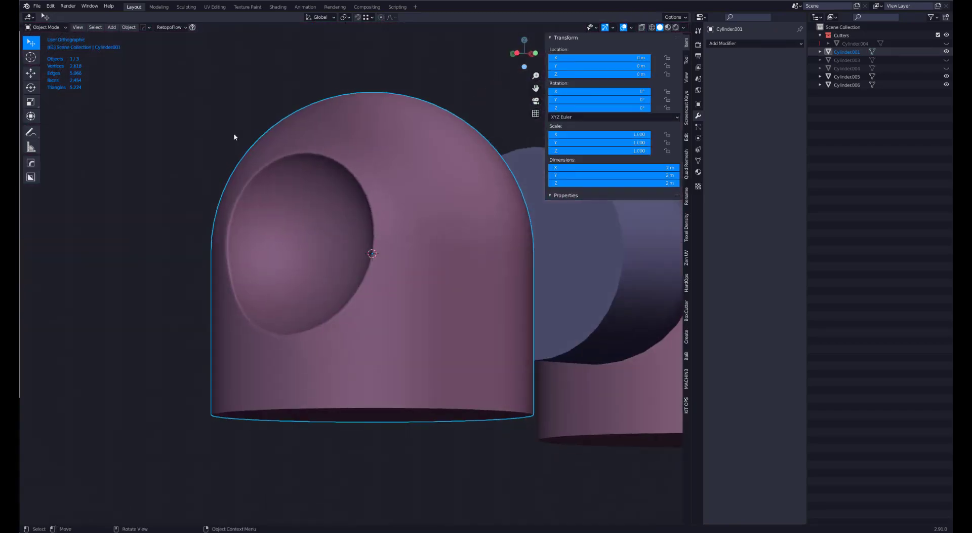
key("ctrl+2")
middle_click_drag(278, 227, 315, 204)
key("shift+z")
key("shift+z")
Step: Bring the uncut dome and the blue cylinder meeting its side into view, and clear the selection
middle_click_drag(451, 213, 294, 225, "shift")
middle_click_drag(309, 226, 295, 234)
scroll(295, 233, "down", 2)
middle_click_drag(364, 219, 283, 244, "shift")
middle_click_drag(343, 226, 295, 258, "shift")
left_click(243, 271)
left_click(384, 246, "shift")
key("alt+a")
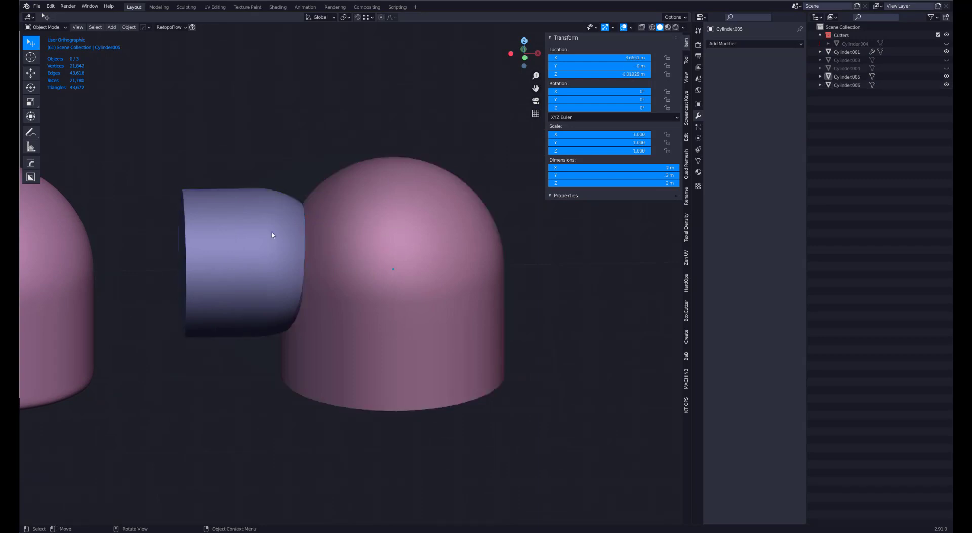
Step: Combine the blue cylinder with the uncut dome using a HardOps Union boolean, and hide the cylinder cutter
left_click(272, 236)
left_click(391, 242, "shift")
key("q")
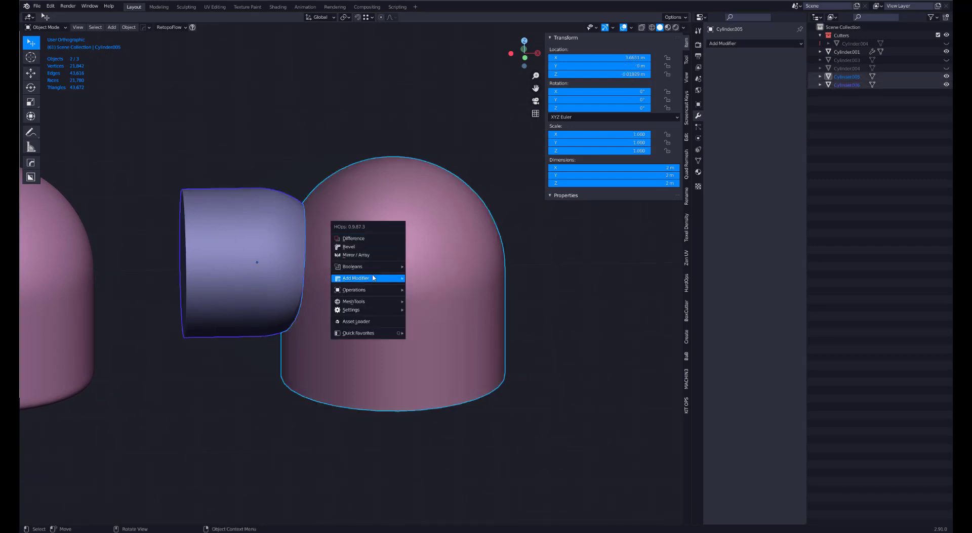
mouse_move(378, 272)
left_click(423, 286)
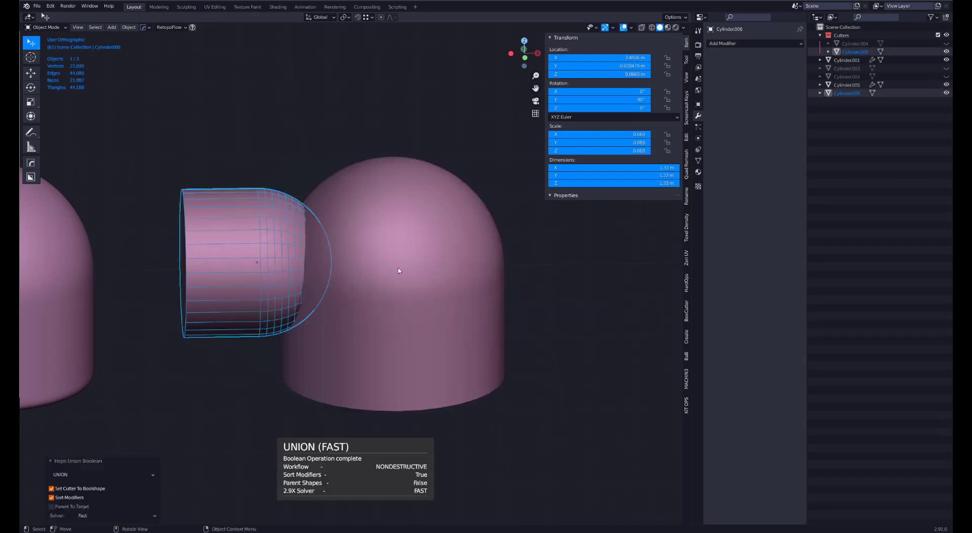
left_click(293, 218)
left_click(282, 217)
key("h")
Step: Apply the Boolean modifier on the dome with the joined cylinder
middle_click_drag(282, 217, 392, 251)
left_click(330, 213)
left_click(781, 75)
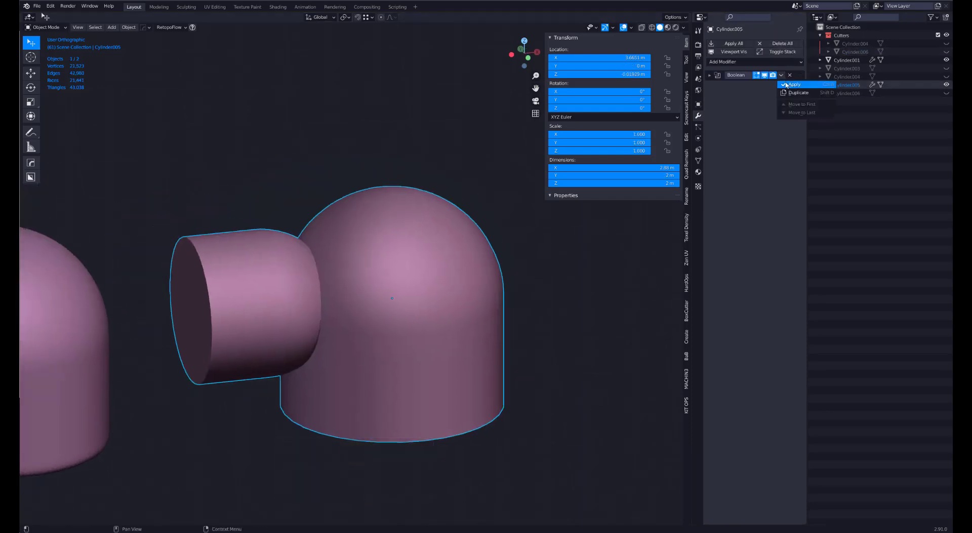
left_click(798, 85)
Step: In Edit Mode, select the complete intersection edge loop where the cylinder meets the dome
key("Tab")
scroll(315, 273, "up", 3)
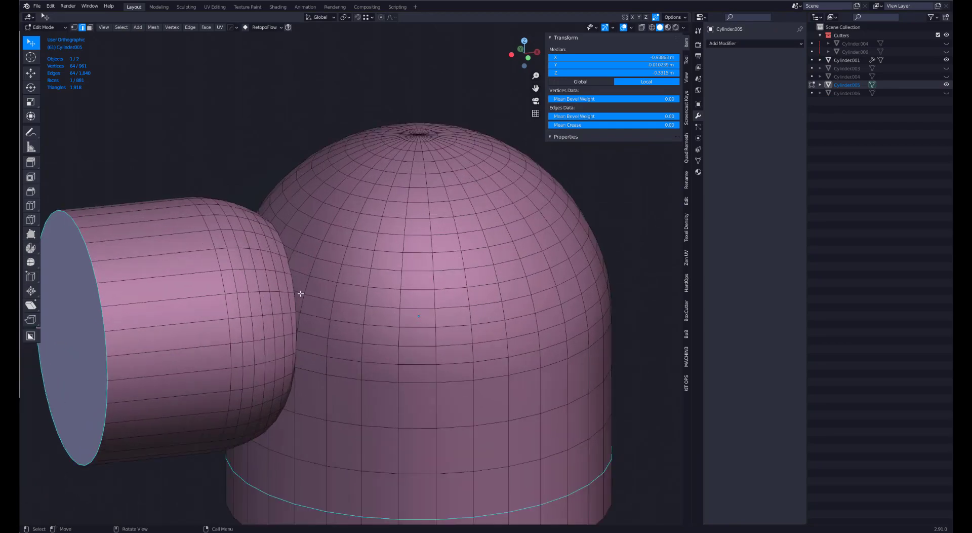
left_click(292, 286)
middle_click_drag(290, 286, 318, 259)
middle_click_drag(238, 383, 326, 252, "shift")
left_click(242, 315, "ctrl")
middle_click_drag(215, 311, 243, 114)
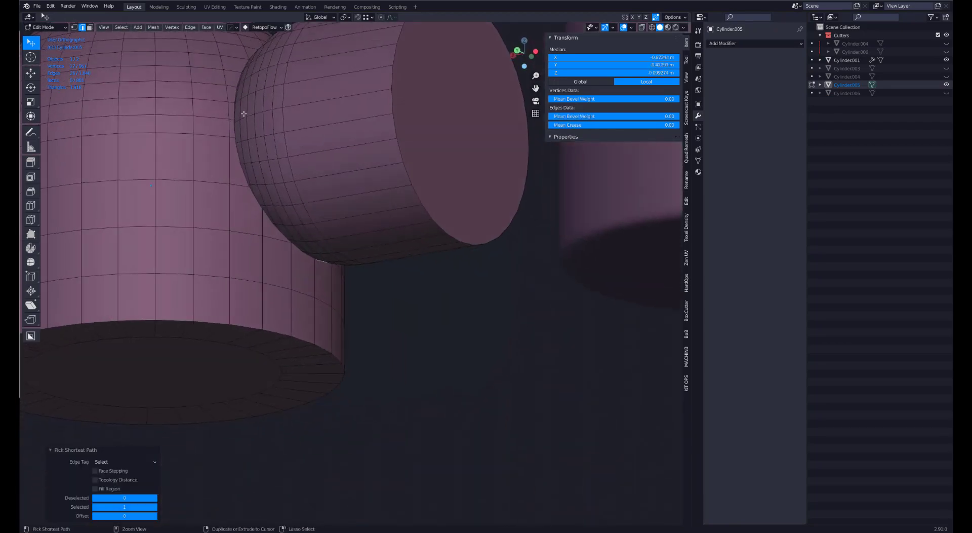
middle_click_drag(240, 80, 308, 164)
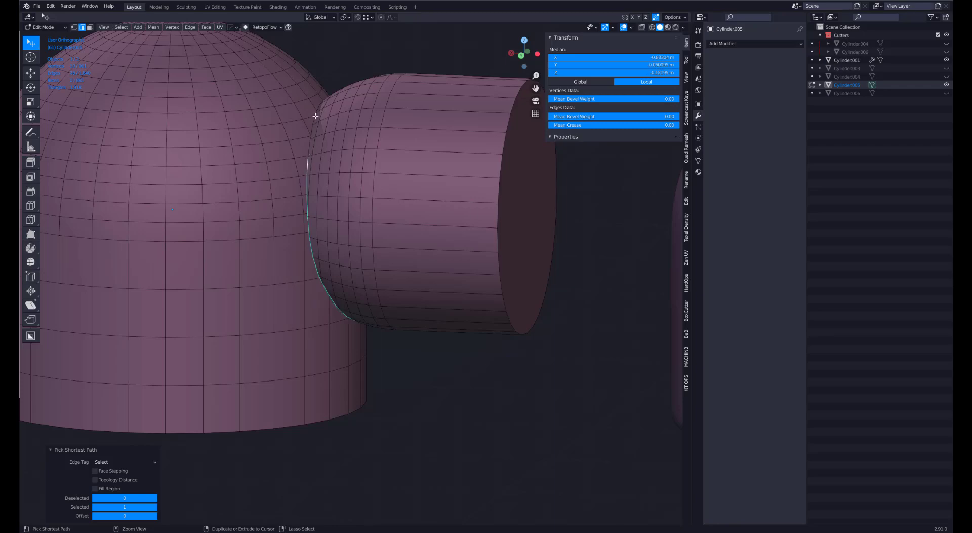
middle_click_drag(316, 116, 334, 223)
scroll(332, 221, "up", 5)
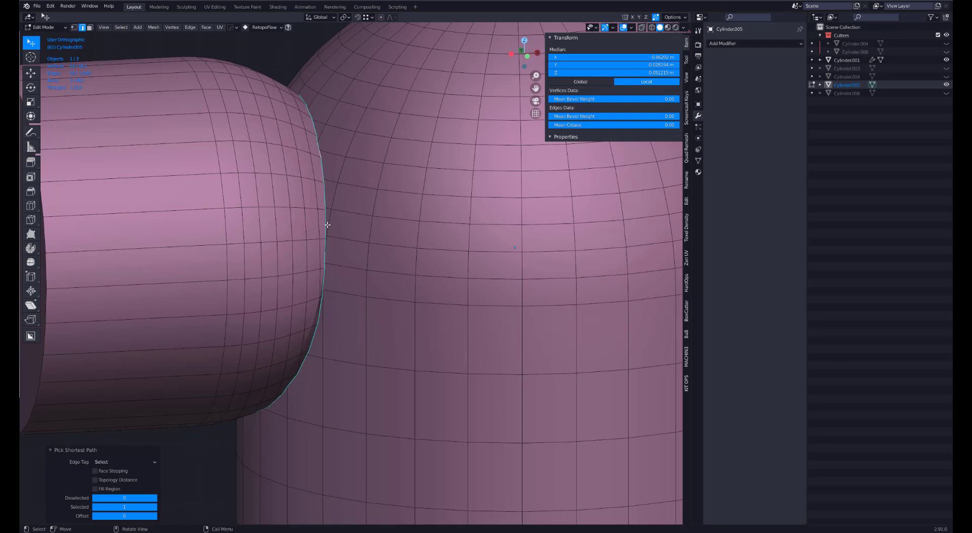
Step: Run MESHmachine's Offset Cut on the selected intersection loop with a width of 0.08
key("y")
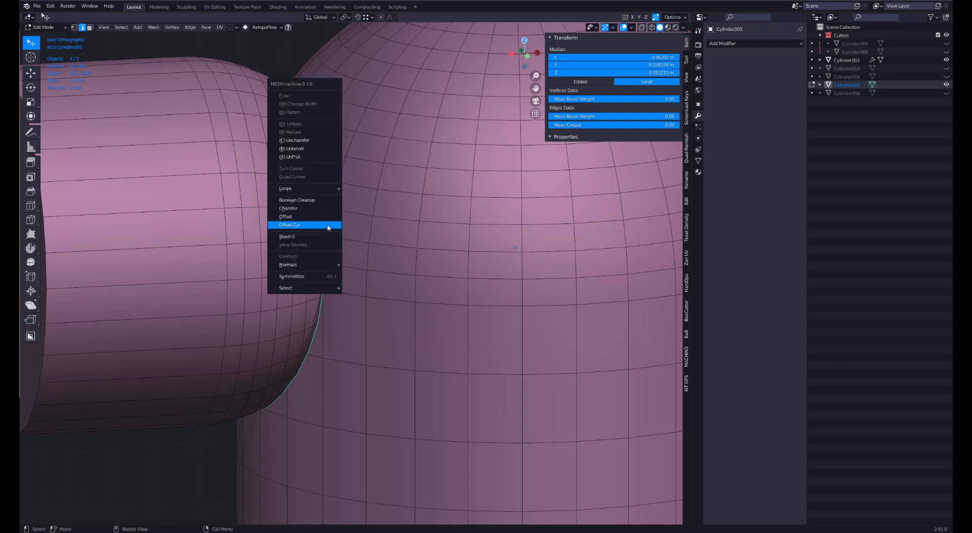
left_click(327, 229)
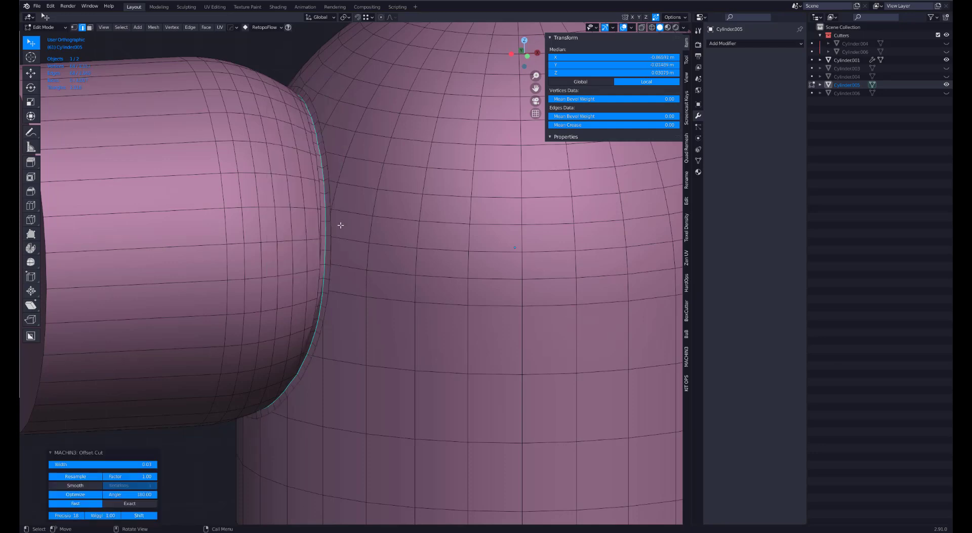
left_click_drag(142, 467, 164, 467)
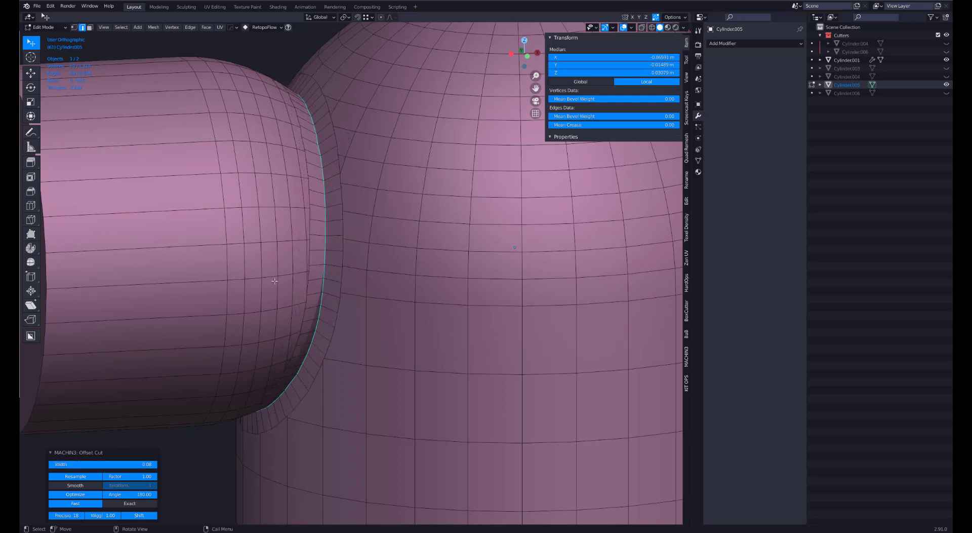
Step: Bevel the intersection loop between the offset cuts about 0.052 m wide with 3 segments
middle_click_drag(322, 168, 343, 203)
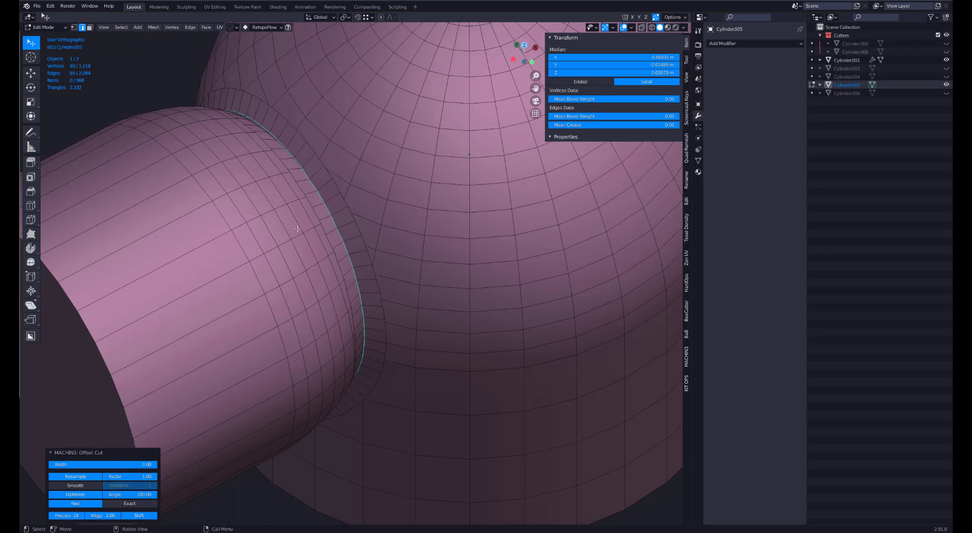
middle_click_drag(297, 229, 379, 203)
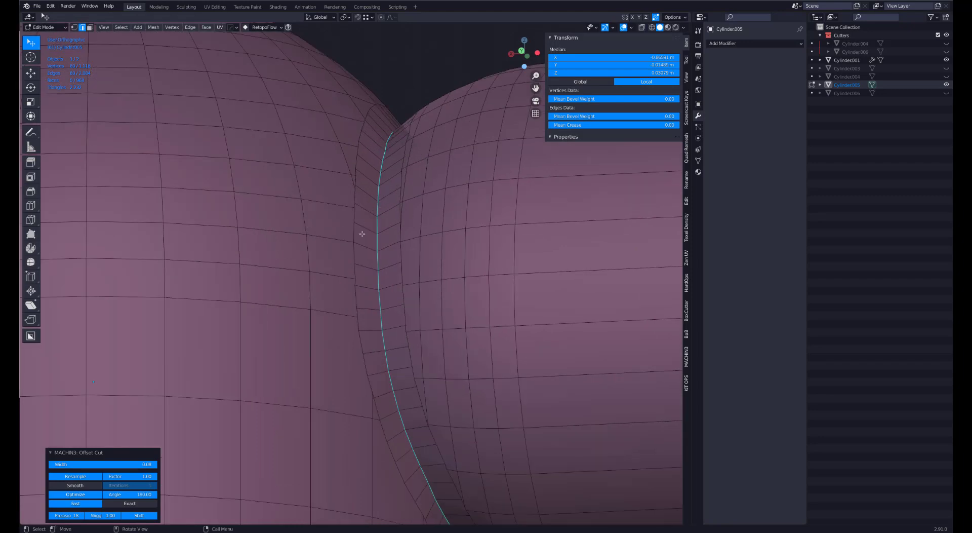
key("ctrl+b")
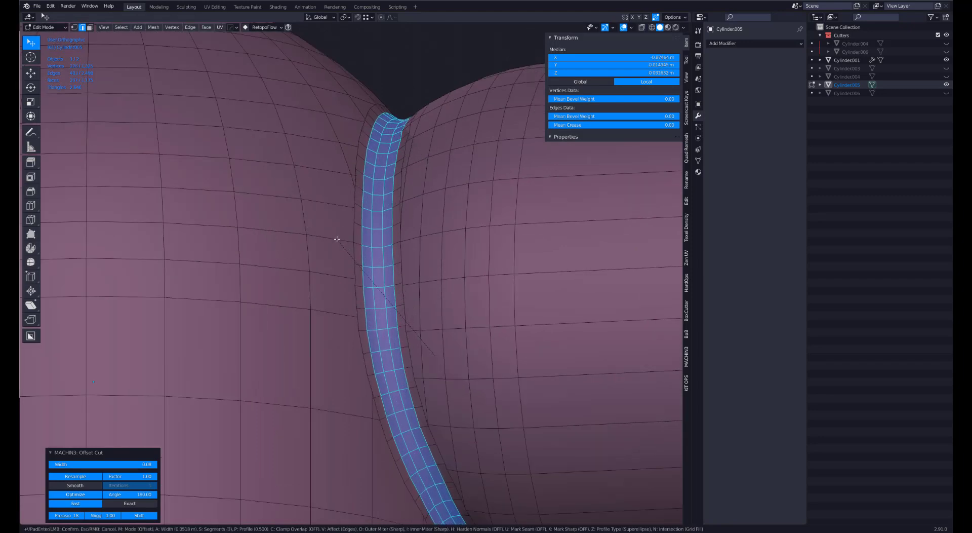
left_click(337, 239)
middle_click_drag(341, 240, 349, 275)
Step: Select the complete outer edge loop bordering the bevelled strip on the dome's side
left_click(304, 246)
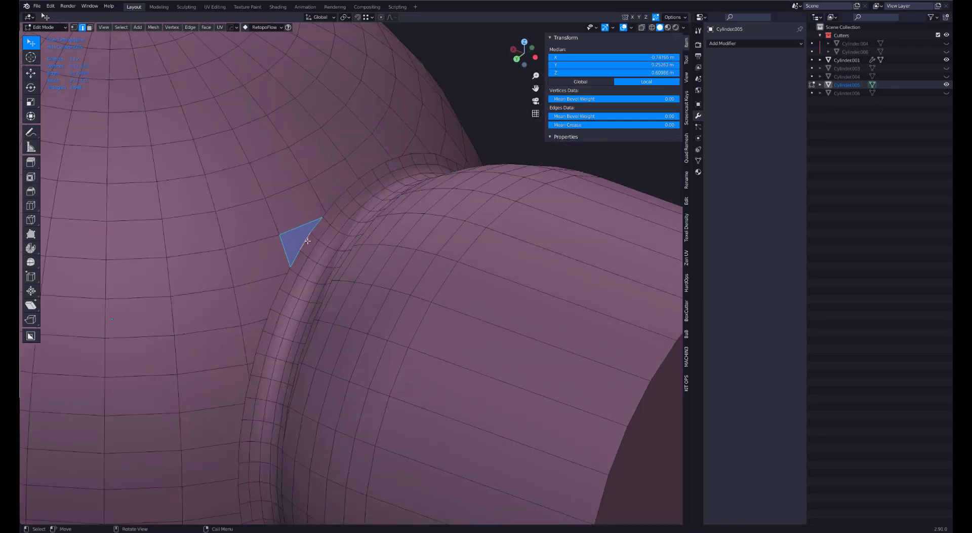
left_click(308, 241, "ctrl")
left_click(307, 241)
scroll(293, 262, "down", 4)
middle_click_drag(304, 269, 298, 223)
left_click(354, 348, "ctrl")
middle_click_drag(355, 348, 253, 345)
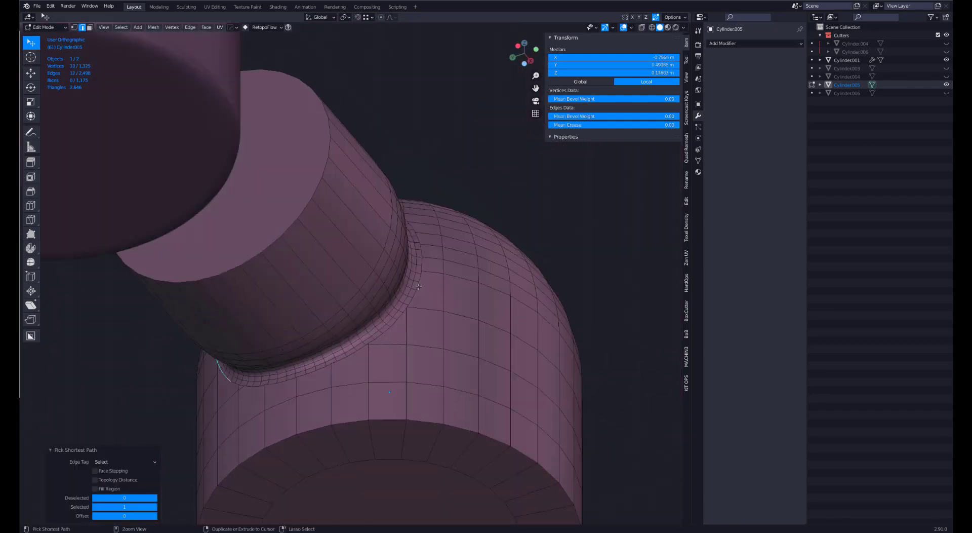
left_click(418, 287, "ctrl")
middle_click_drag(418, 287, 417, 243)
left_click(289, 214, "ctrl")
scroll(334, 287, "up", 3)
middle_click_drag(351, 272, 364, 257)
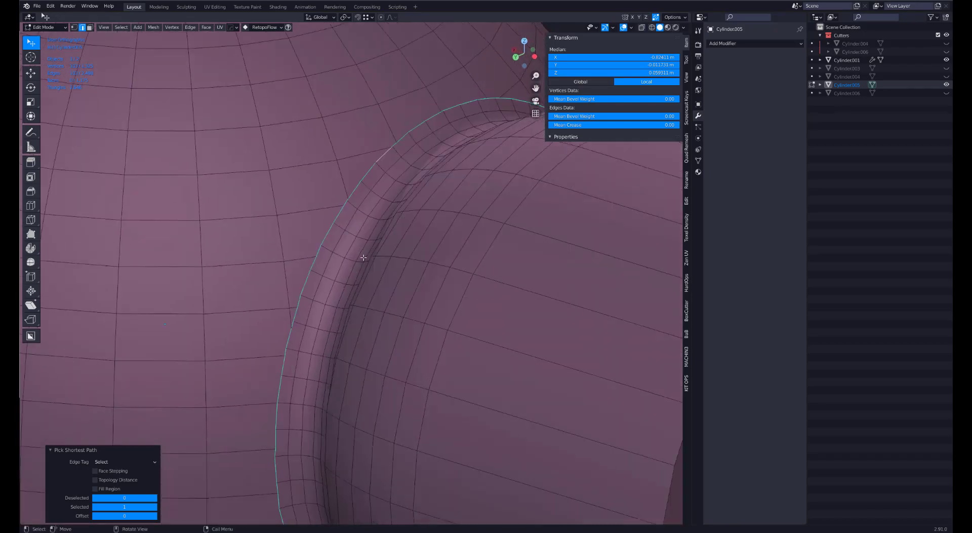
Step: Run MESHmachine's Boolean Cleanup on the selected outer loop with side A and a threshold of 0.0350
key("y")
left_click(358, 233)
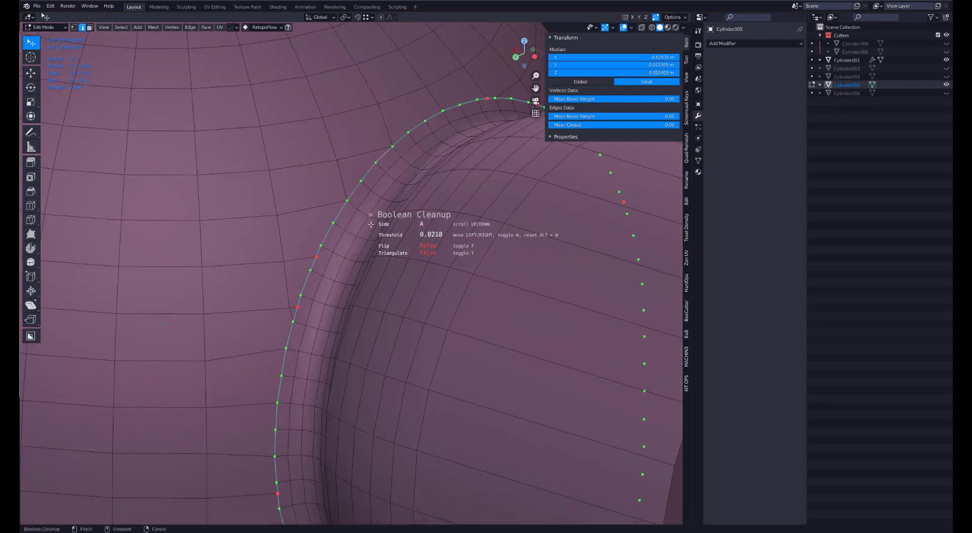
mouse_move(379, 220)
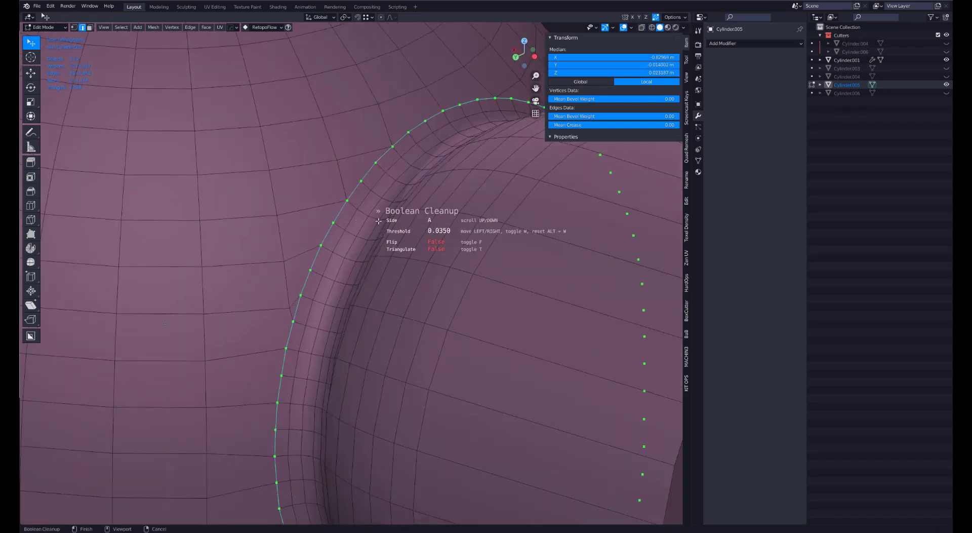
left_click(379, 221)
Step: Leave Edit Mode and add a level 2 subdivision to the joined dome
scroll(360, 283, "down", 5)
middle_click_drag(360, 282, 424, 218)
key("Tab")
left_click(423, 159)
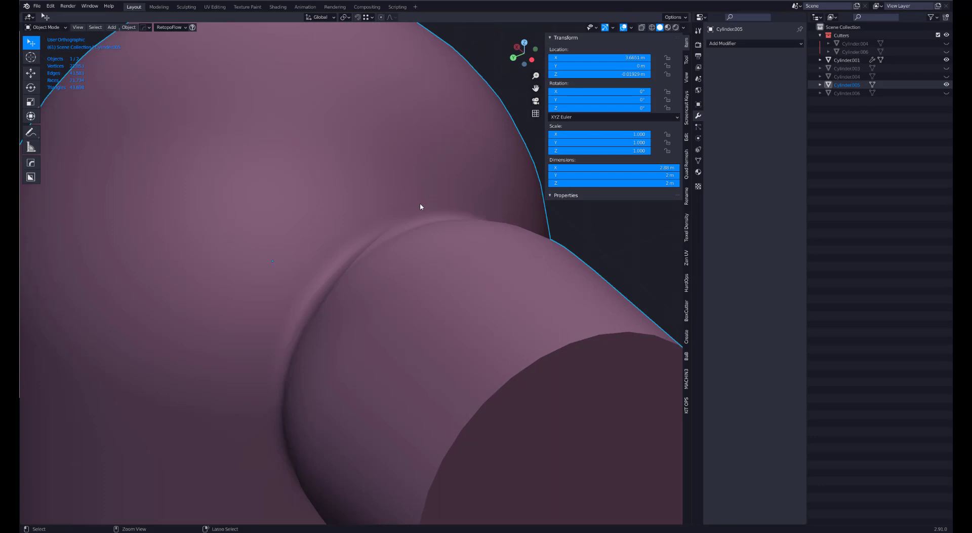
key("ctrl+2")
scroll(421, 206, "down", 4)
Step: Inset the cylinder's end face twice, the second time by about 0.1 m, and return to Object Mode
key("Tab")
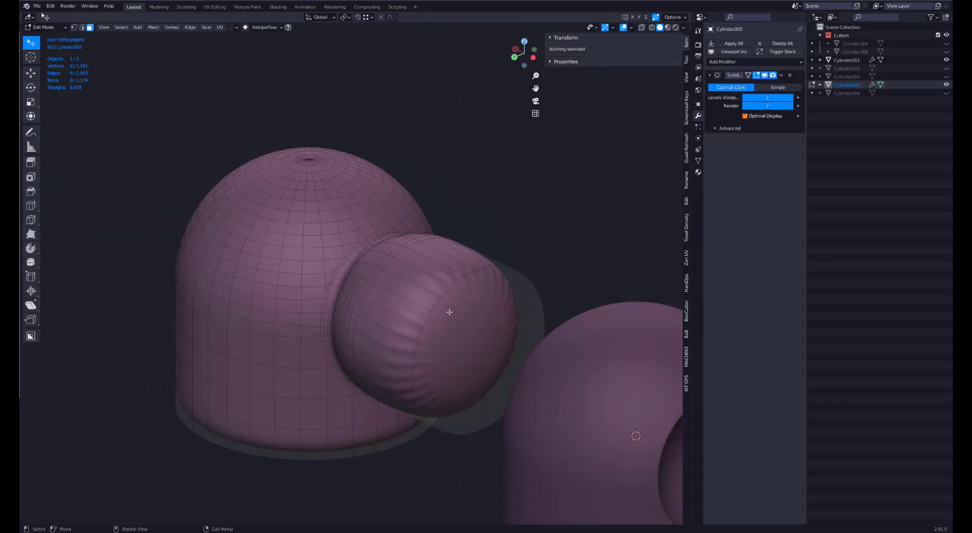
left_click(497, 319)
key("i")
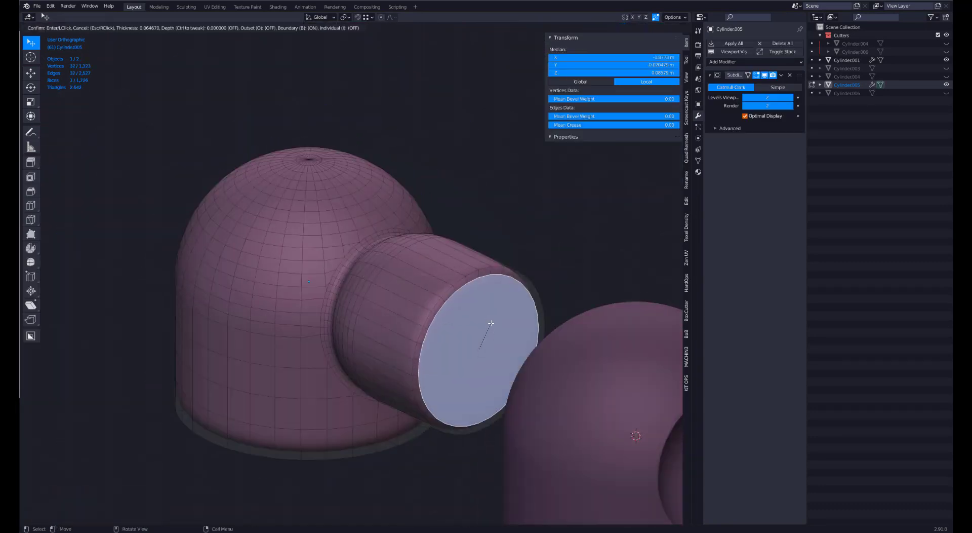
left_click(507, 324)
key("i")
left_click(500, 329)
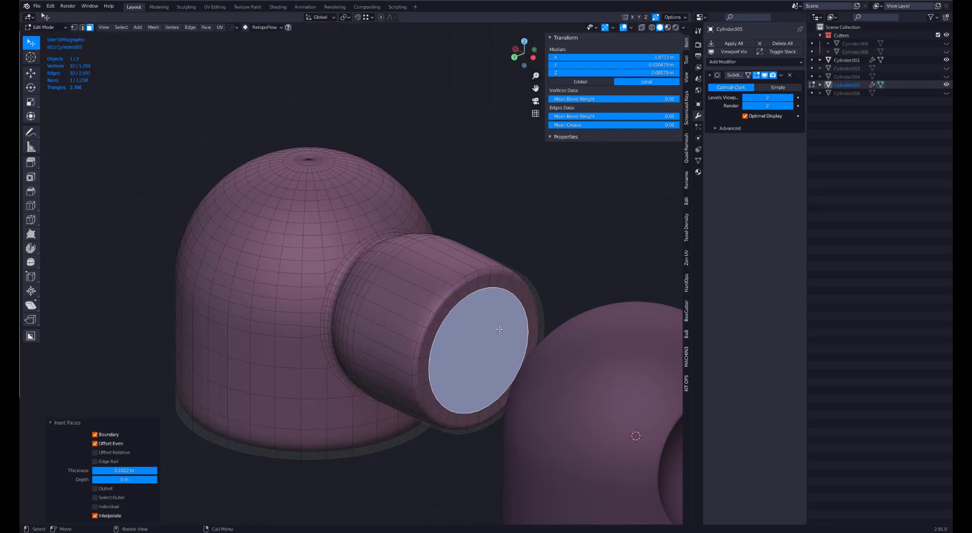
key("Tab")
left_click(446, 275)
Step: Examine the smoothed joint from below and the mesh along its cylinder-side border in Edit Mode
middle_click_drag(415, 291, 471, 303)
scroll(407, 330, "up", 5)
mouse_move(407, 330)
middle_mouse_down()
mouse_move(439, 351)
mouse_move(403, 287)
mouse_move(416, 307)
middle_mouse_up()
middle_click_drag(374, 267, 335, 284, "shift")
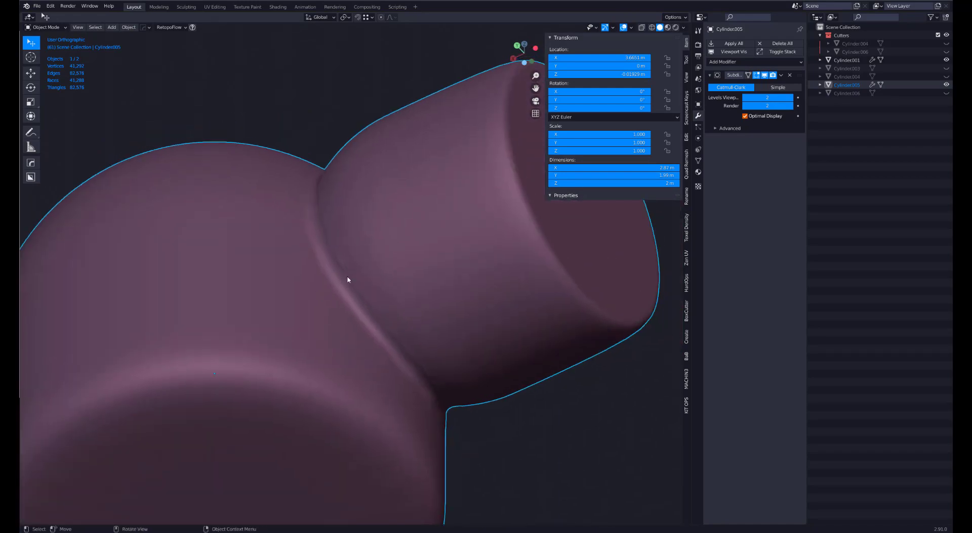
key("shift+z")
key("Tab")
left_click(341, 309)
scroll(330, 242, "up", 6)
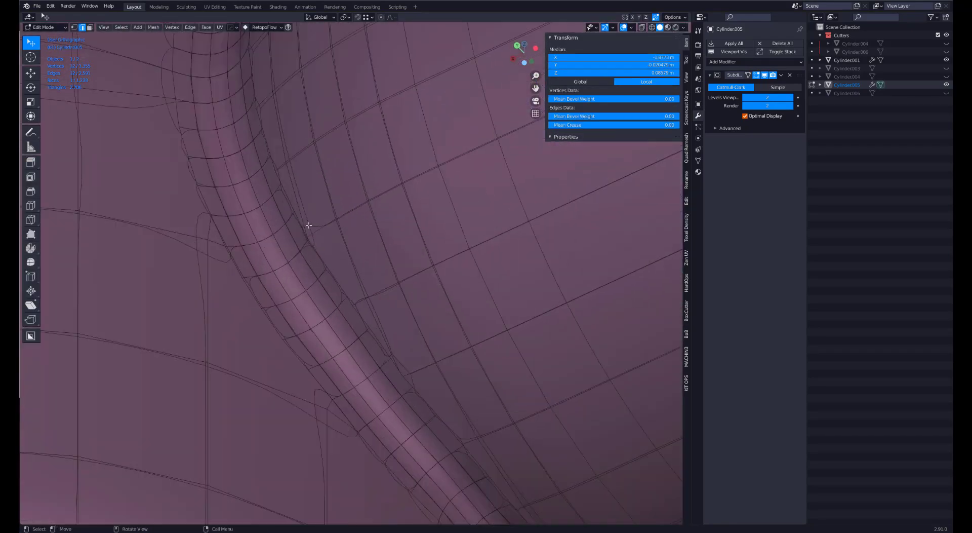
key("Tab")
left_click(267, 232)
Step: Merge the cluster of nearly coincident vertices on the bevel's cylinder-side border with Smart Vert's Merge Last
left_click(315, 243)
scroll(316, 244, "up", 3)
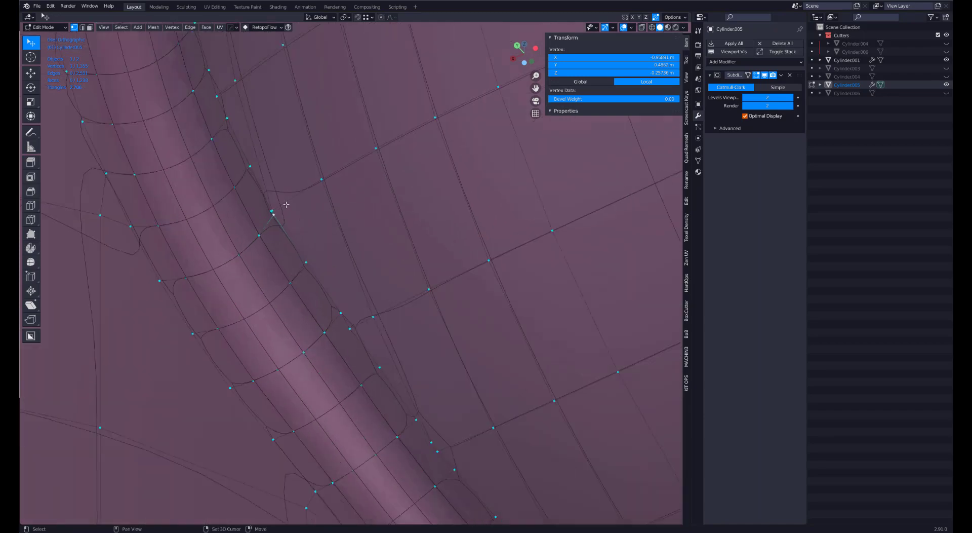
scroll(366, 253, "up", 4)
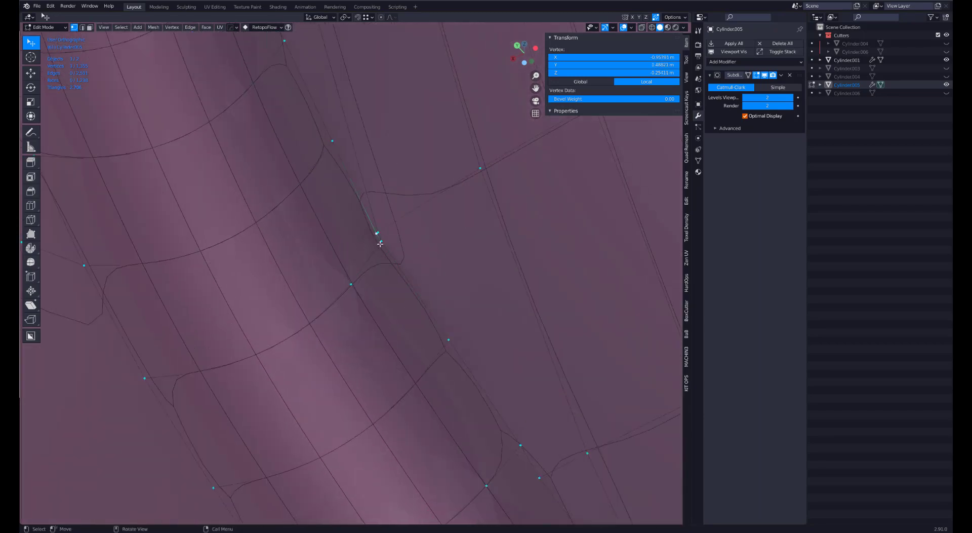
left_click(380, 242, "shift")
key("1")
left_click(379, 234)
left_click(382, 243, "shift")
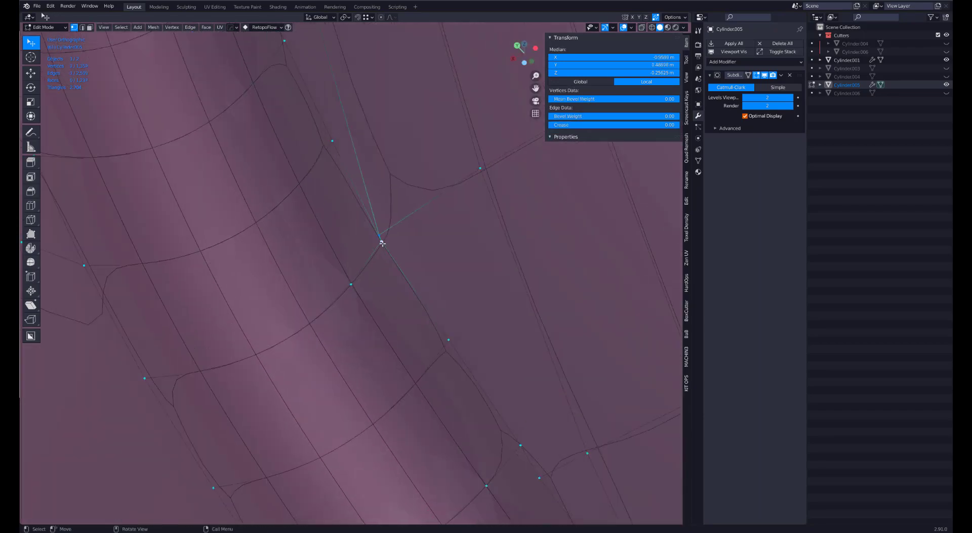
key("1")
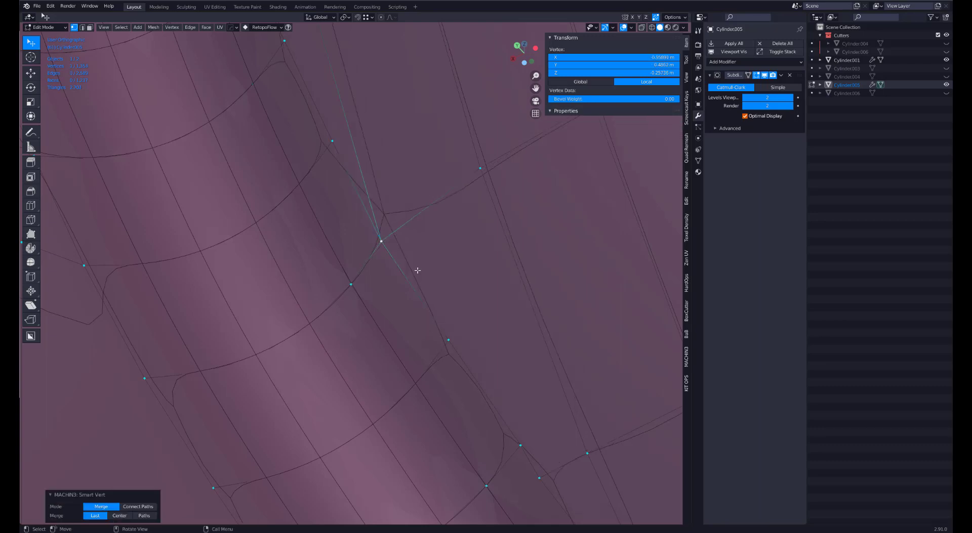
Step: Merge the next close vertex pair further down the bevel's cylinder-side border with Merge Last
middle_click_drag(462, 343, 425, 295, "shift")
left_click(446, 314, "shift")
key("1")
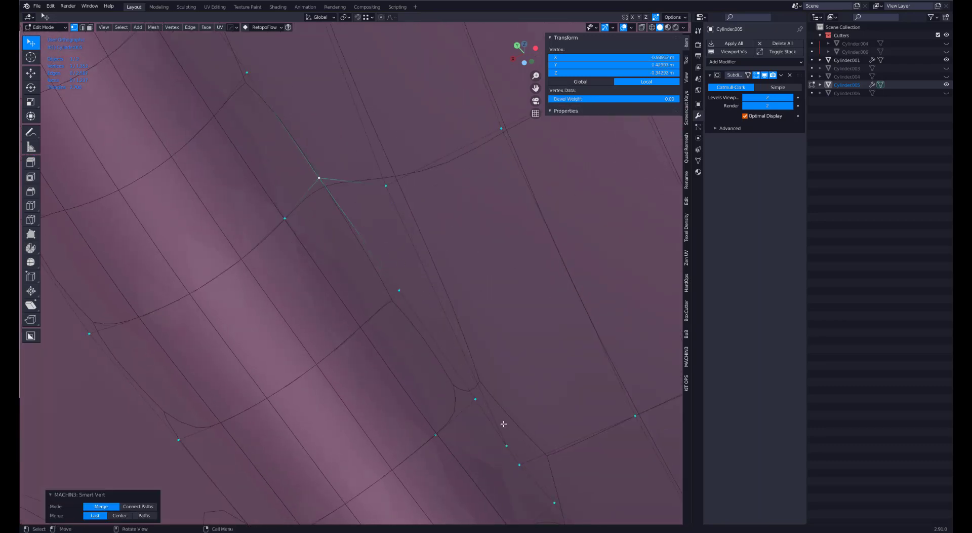
Step: Leave Edit Mode and examine the shading of the smoothed joint from below and from the side
middle_click_drag(504, 424, 392, 290, "shift")
scroll(444, 353, "down", 5)
middle_click_drag(523, 382, 405, 311, "shift")
key("Tab")
key("shift+w")
scroll(397, 263, "down", 9)
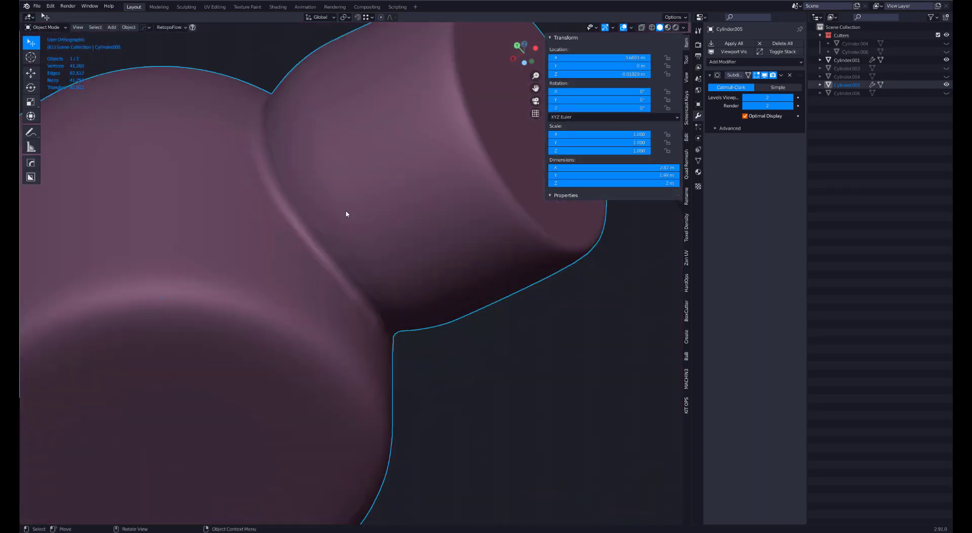
middle_click_drag(345, 213, 372, 274)
key("shift+w")
scroll(366, 261, "up", 5)
Step: Merge a close vertex pair on the cylinder-side border at the joint's other side, and leave Edit Mode
key("Tab")
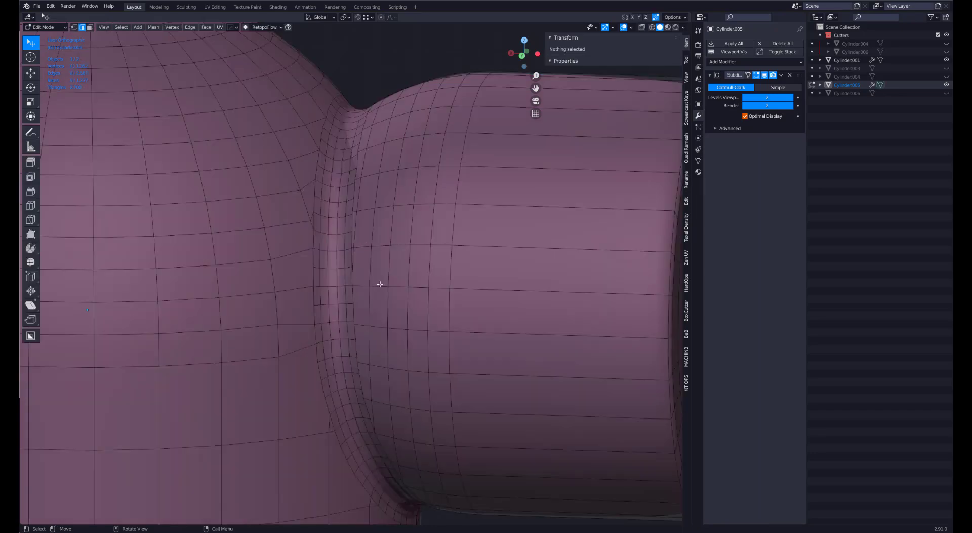
middle_click_drag(381, 284, 491, 278)
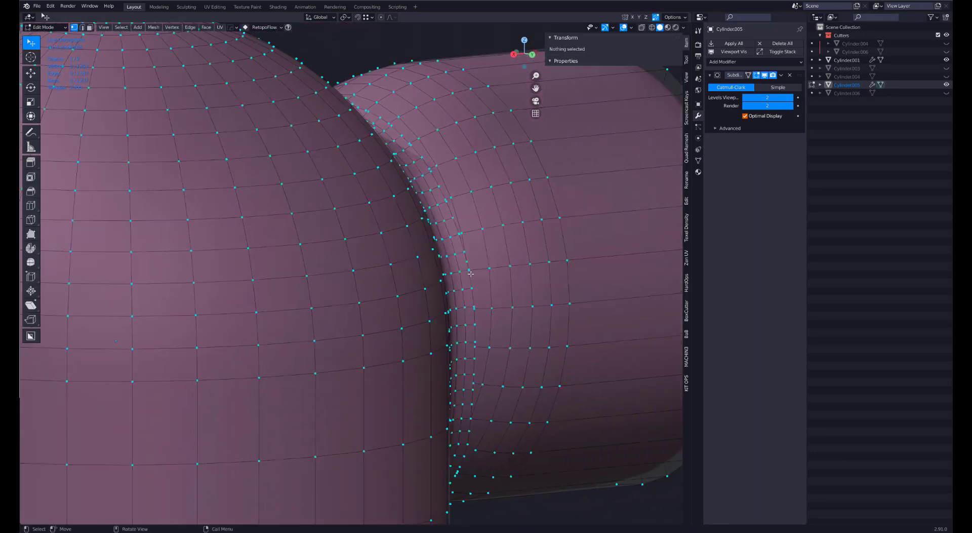
scroll(471, 273, "up", 4)
middle_click_drag(596, 266, 454, 272, "shift")
left_click(453, 273)
left_click(454, 275, "shift")
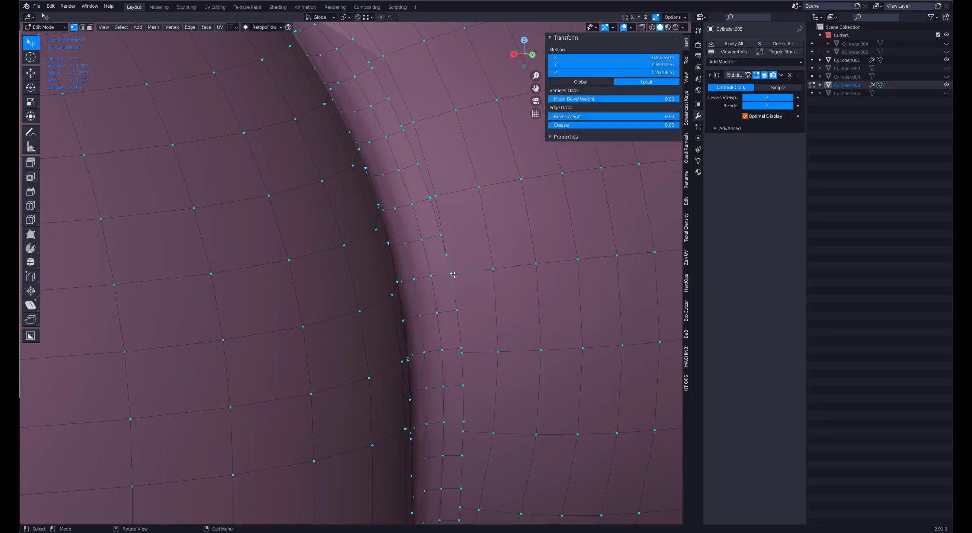
key("1")
key("Tab")
left_click(450, 214)
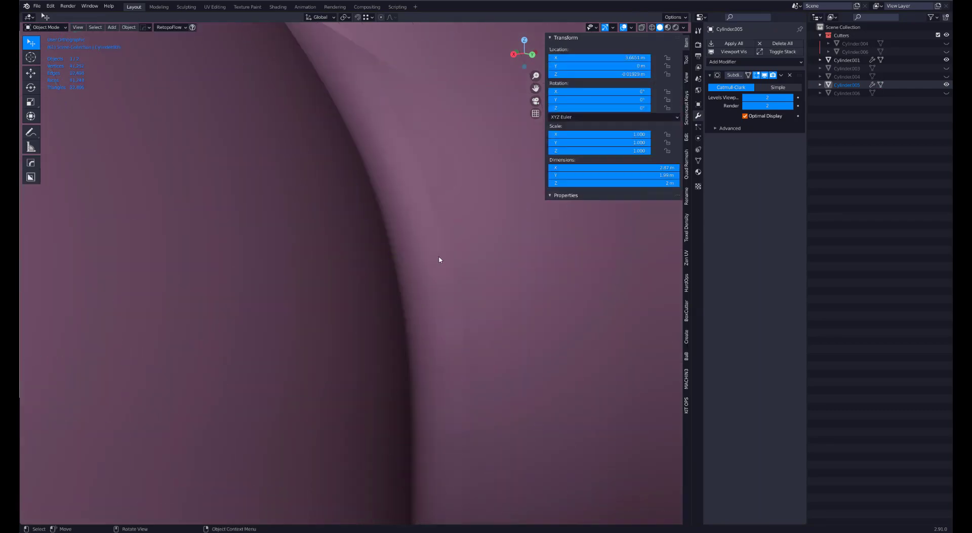
Step: Extrude the side cylinder's flat end face inward along its normal by about 0.42 m to hollow out the opening
scroll(440, 260, "down", 6)
middle_click_drag(428, 282, 352, 293)
key("Tab")
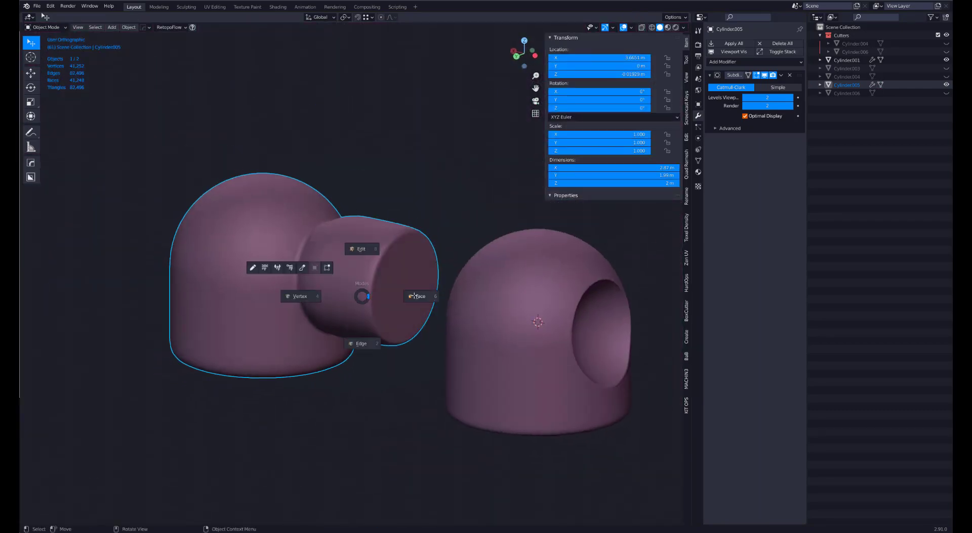
left_click(414, 296)
key("alt+e")
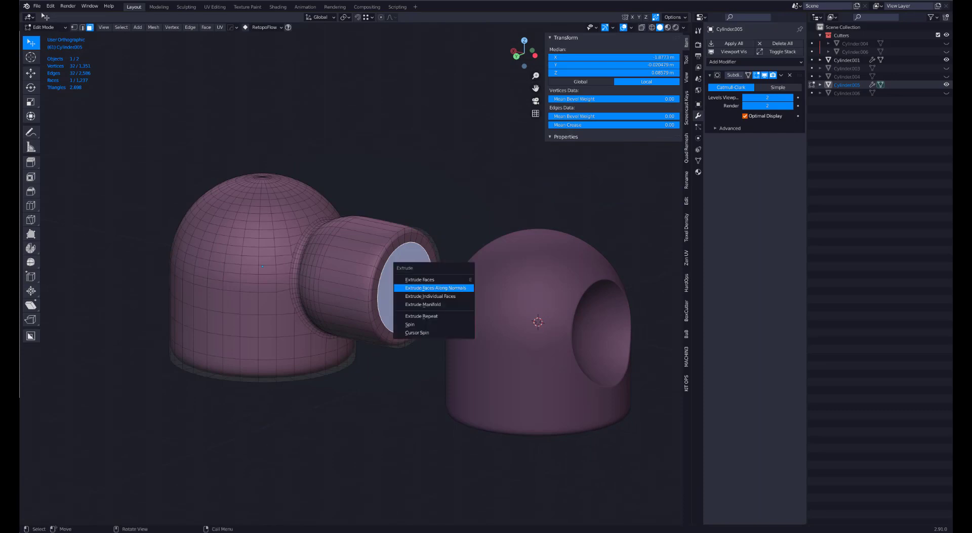
left_click(433, 285)
left_click(443, 308)
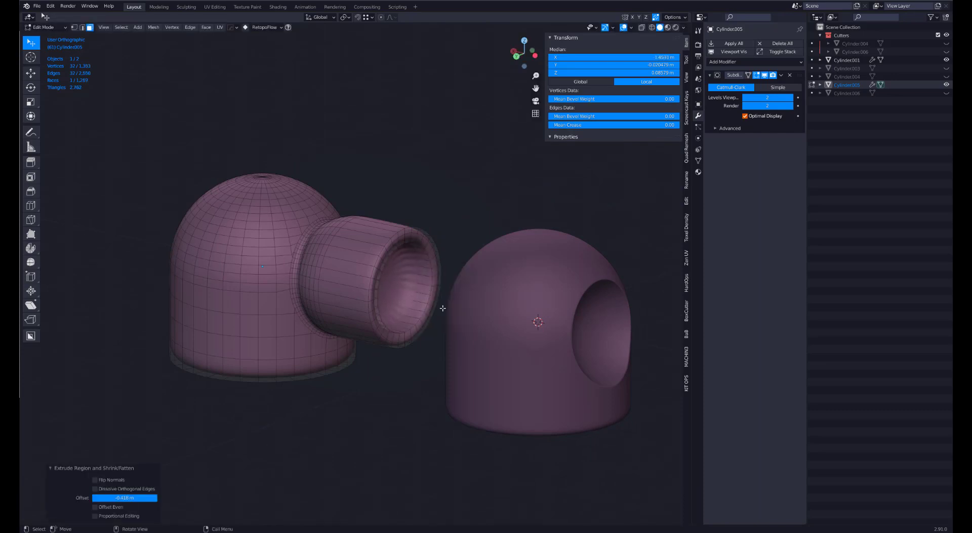
Step: Inset the recessed face inside the side cylinder by about 0.19 m and leave Edit Mode
key("i")
left_click(390, 232)
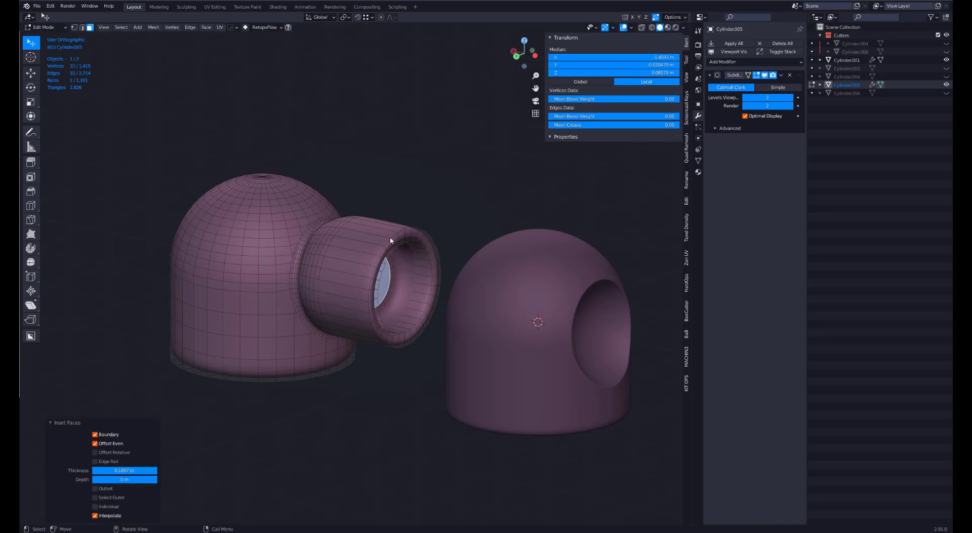
key("Tab")
Step: Turn on the wireframe overlay to compare the topology of both domes in Object Mode, and clear the selection
left_click(516, 306)
key("shift+w")
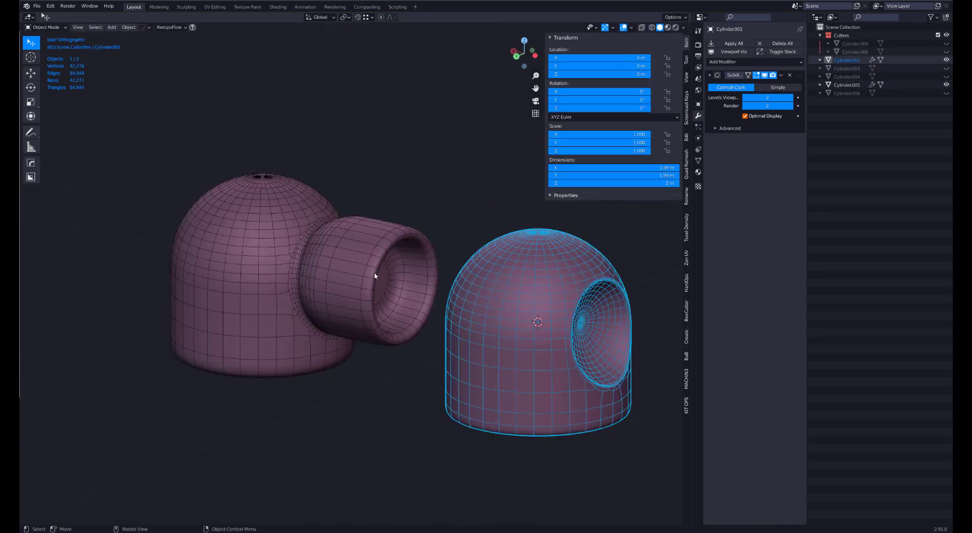
left_click(373, 273)
left_click(422, 191)
middle_click_drag(426, 195, 397, 211)
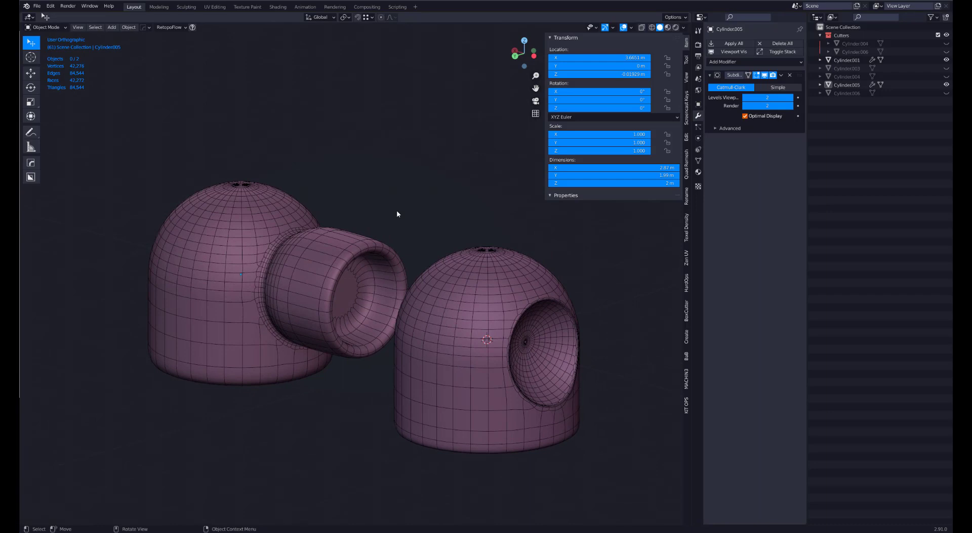
Step: Select the flat bottom face of the dome with the side cylinder in face mode
middle_click_drag(350, 237, 349, 205)
key("Tab")
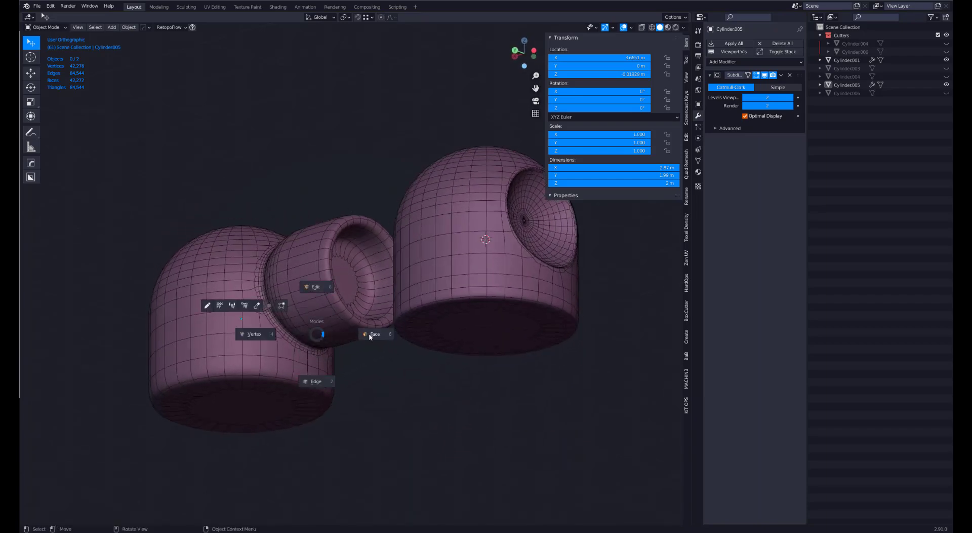
left_click(451, 326)
left_click(241, 410)
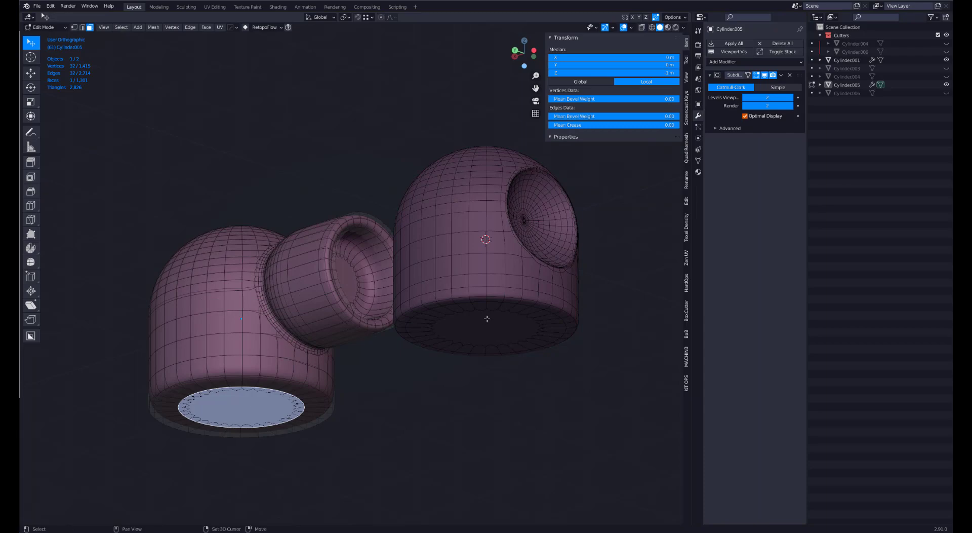
middle_click_drag(393, 282, 391, 310)
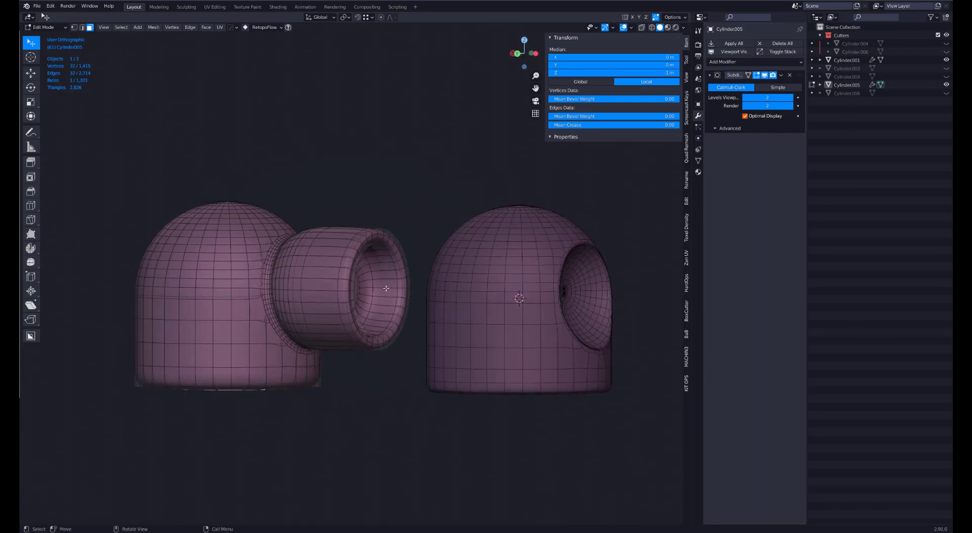